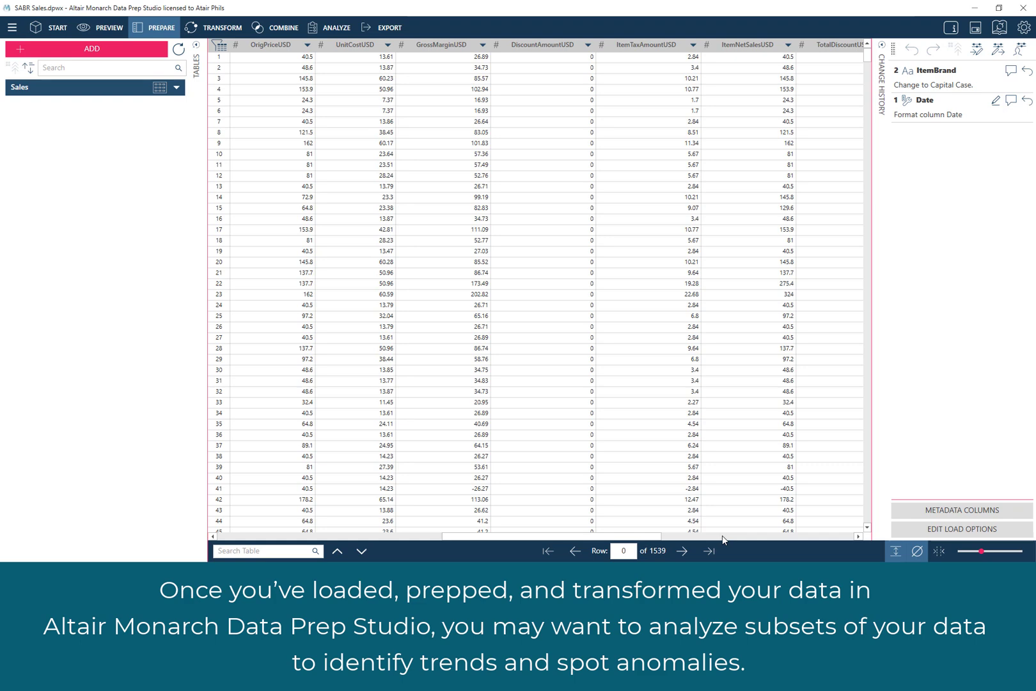
Scroll through the Sales table's columns in PREPARE and select the StoreName column
left_click(723, 536)
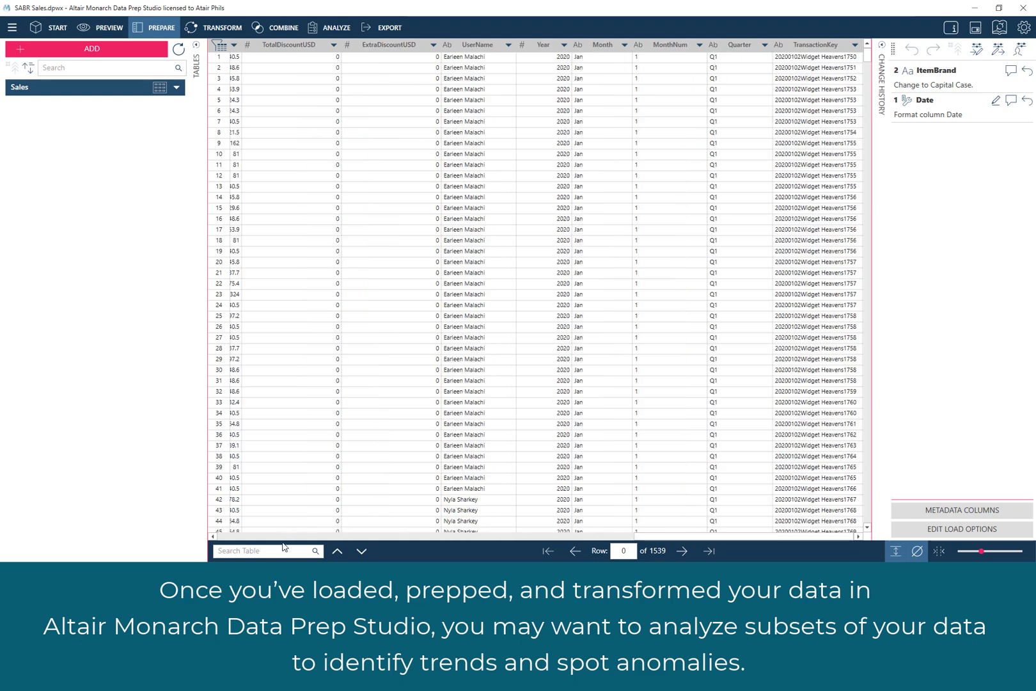
left_click(236, 537)
left_click(234, 537)
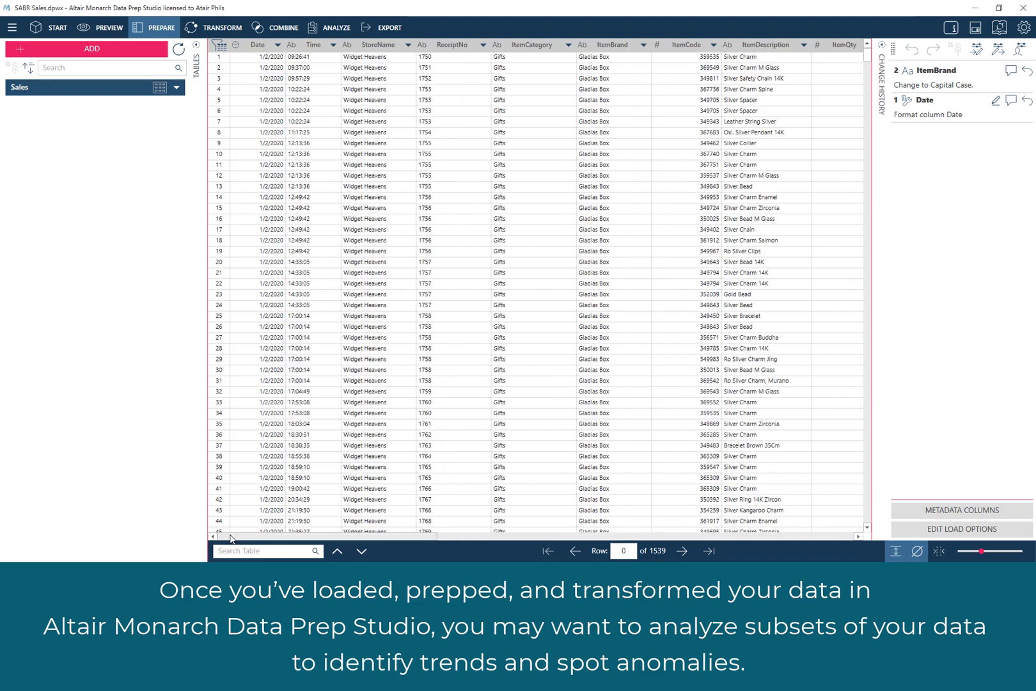
scroll(510, 270, "down", 10)
scroll(510, 270, "down", 5)
scroll(510, 273, "up", 15)
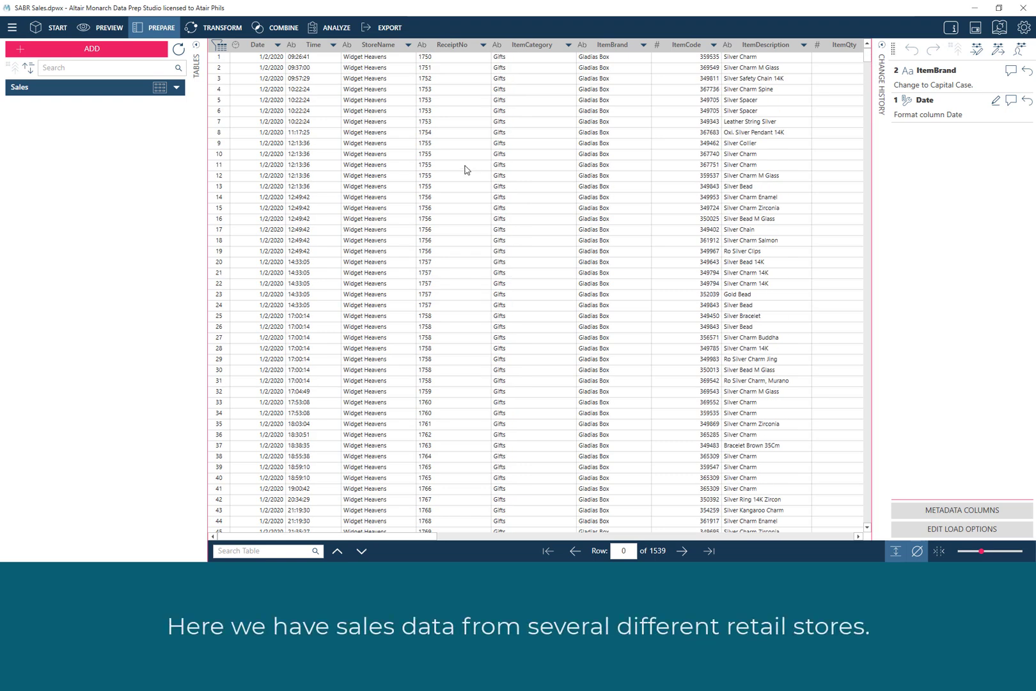
left_click(368, 48)
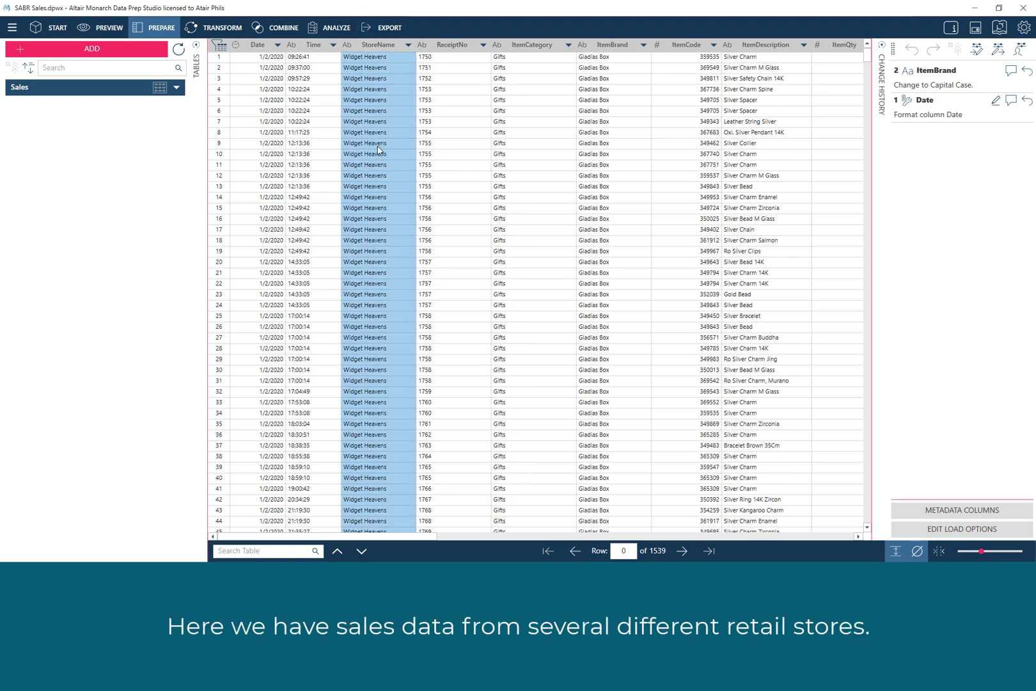
scroll(397, 262, "down", 12)
scroll(382, 291, "up", 12)
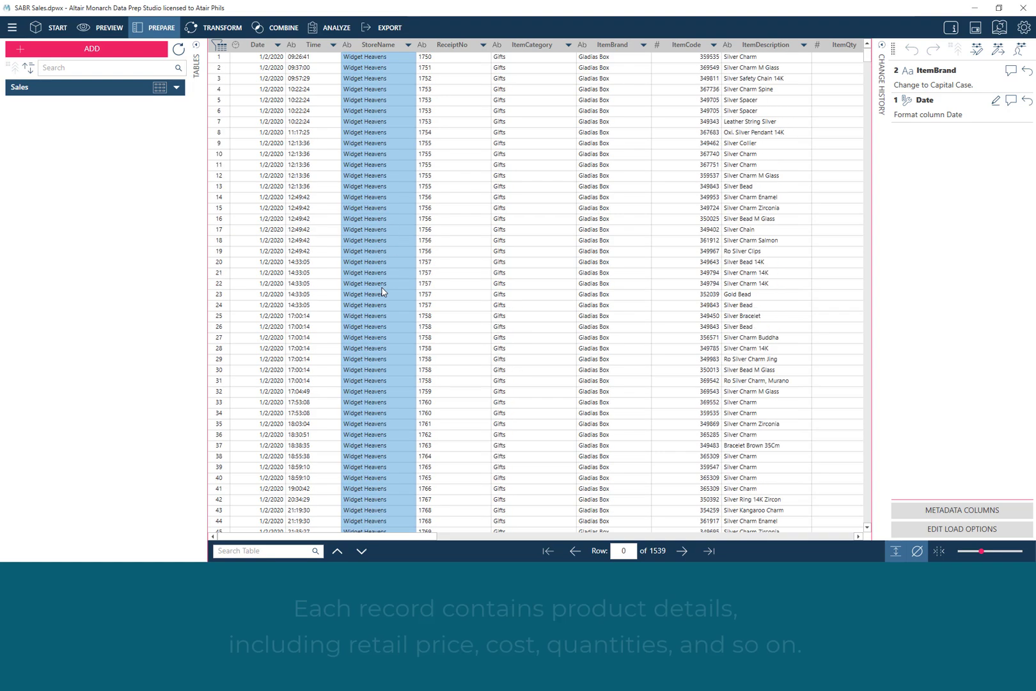
Select the ItemCategory, ItemBrand, ItemDescription, OrigPriceUSD, UnitCostUSD and ItemQty column headers
left_click(528, 48)
left_click(610, 46)
left_click(758, 44)
left_click(805, 538)
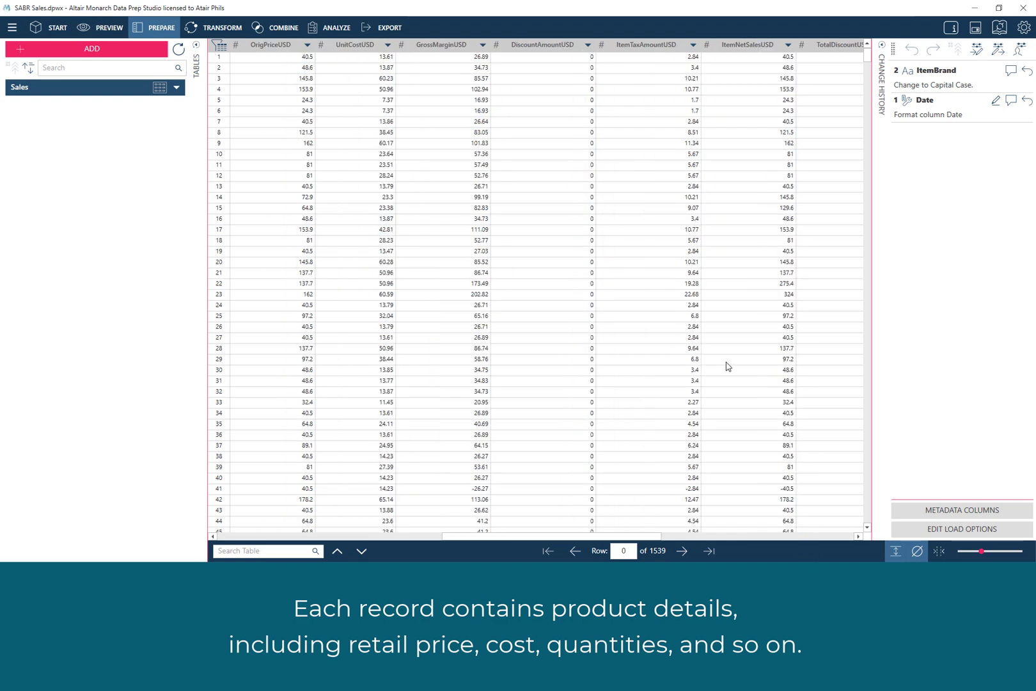
left_click(298, 43)
left_click(367, 43)
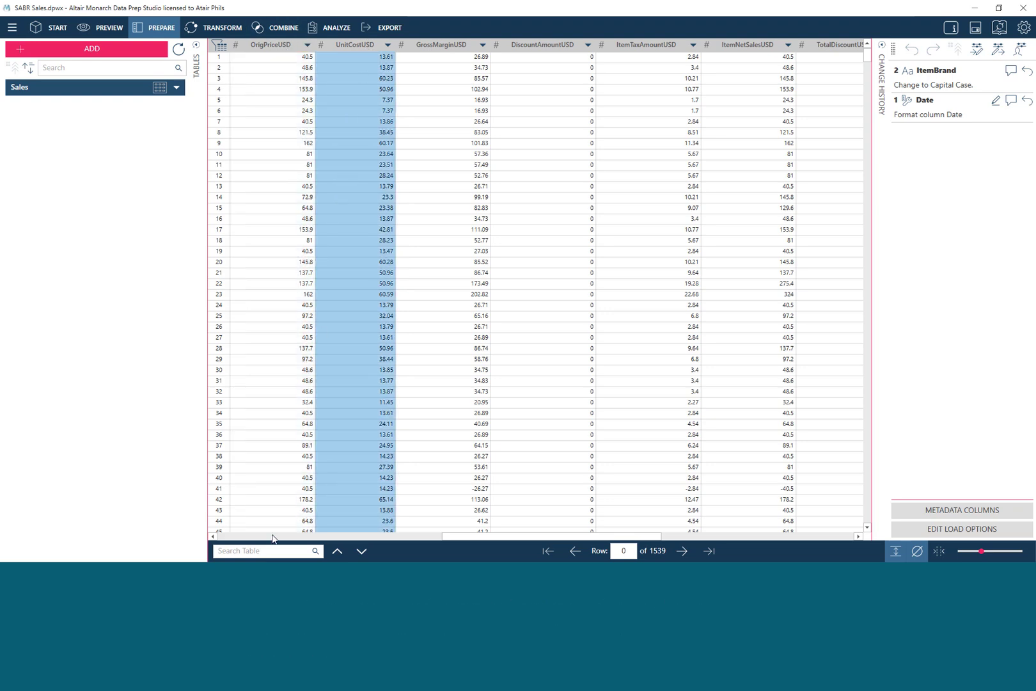
scroll(789, 97, "left", 5)
left_click(791, 45)
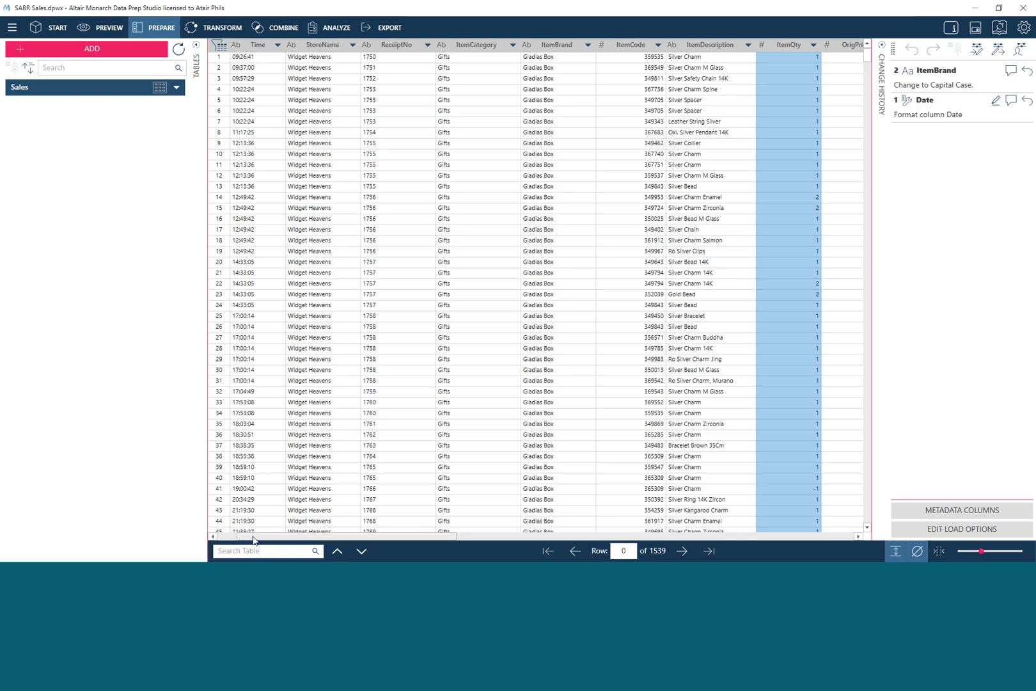
scroll(224, 543, "left", 2)
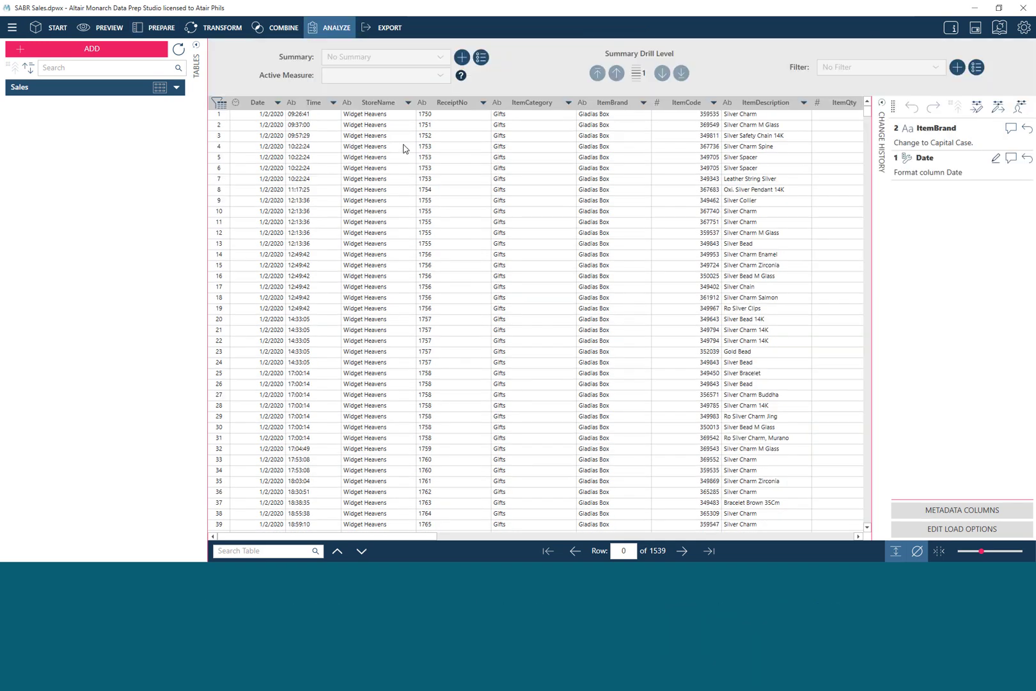
Add and apply a formula filter [ItemNetSalesUSD]>=50, narrowing the Sales table to 79 rows
left_click(958, 68)
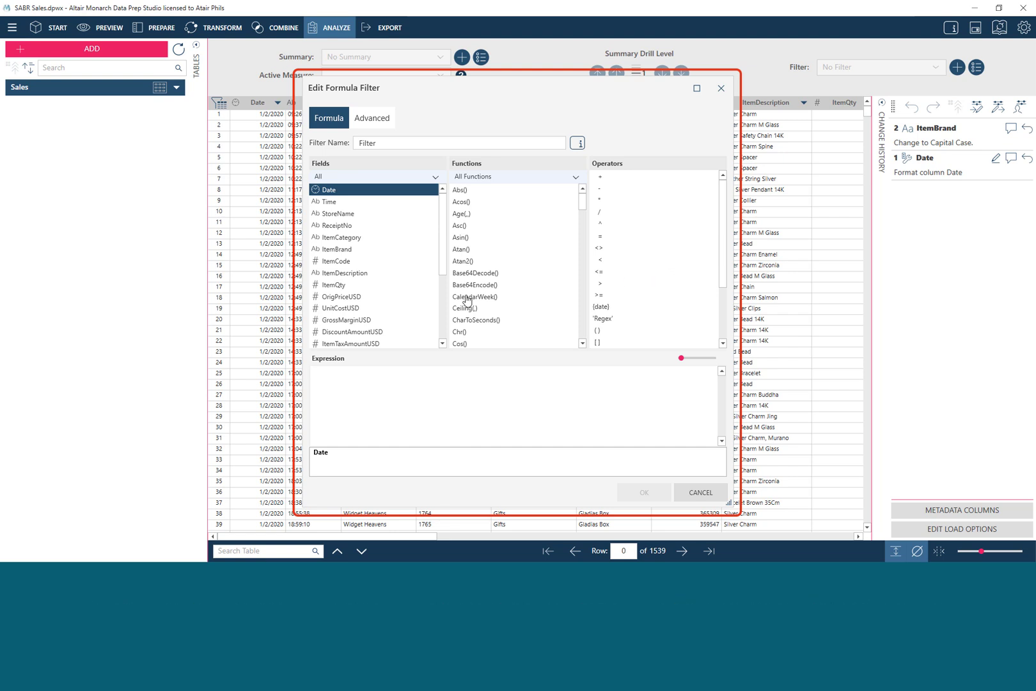
scroll(446, 304, "down", 4)
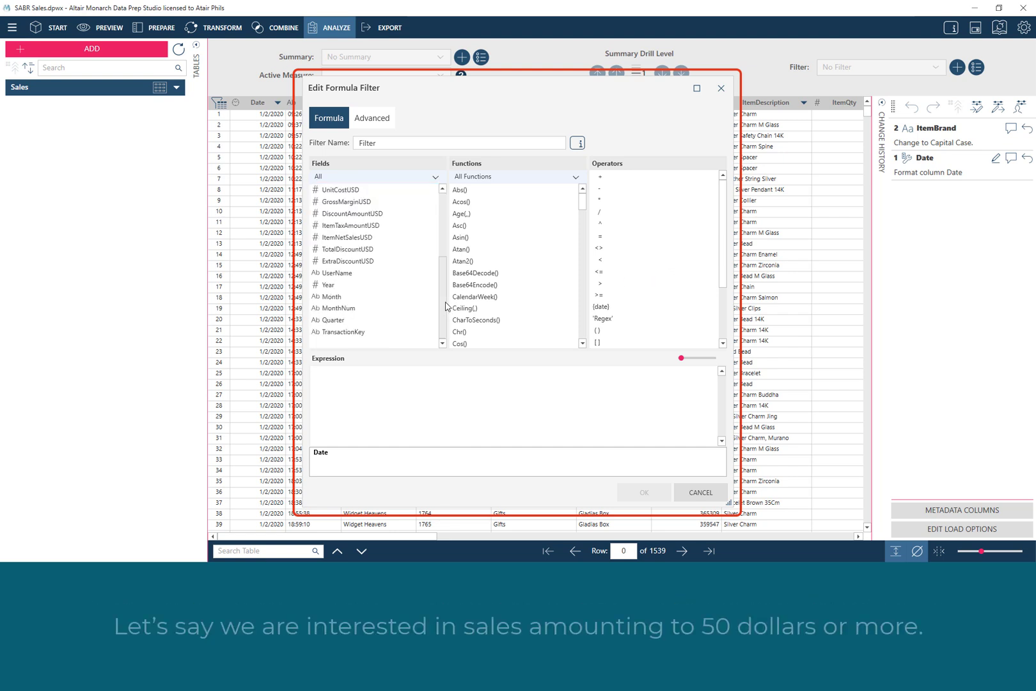
double_click(368, 238)
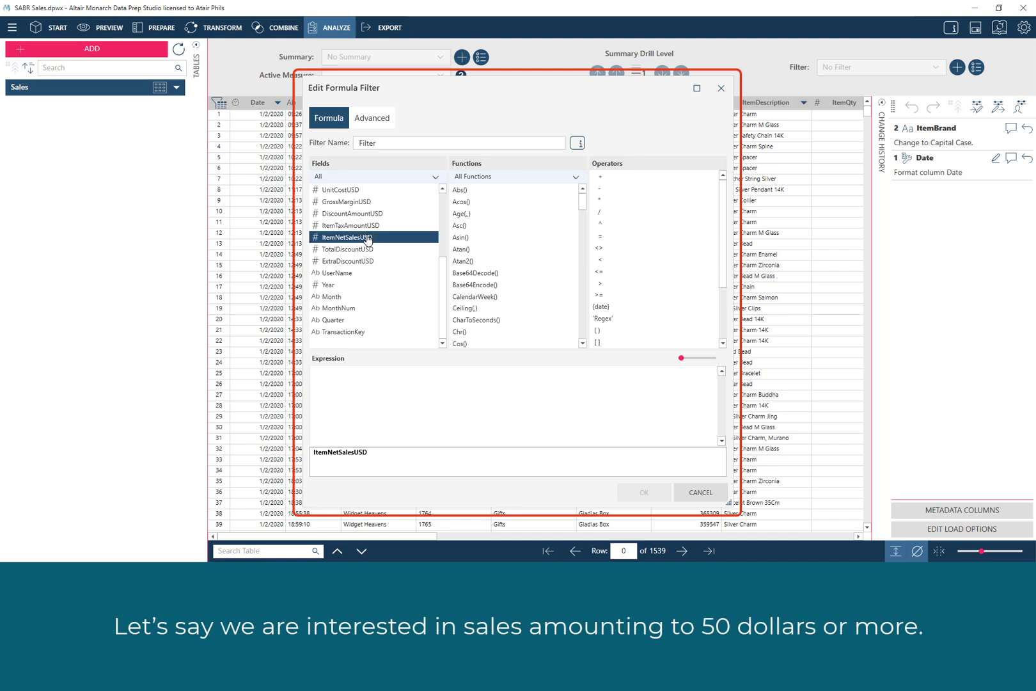
double_click(600, 296)
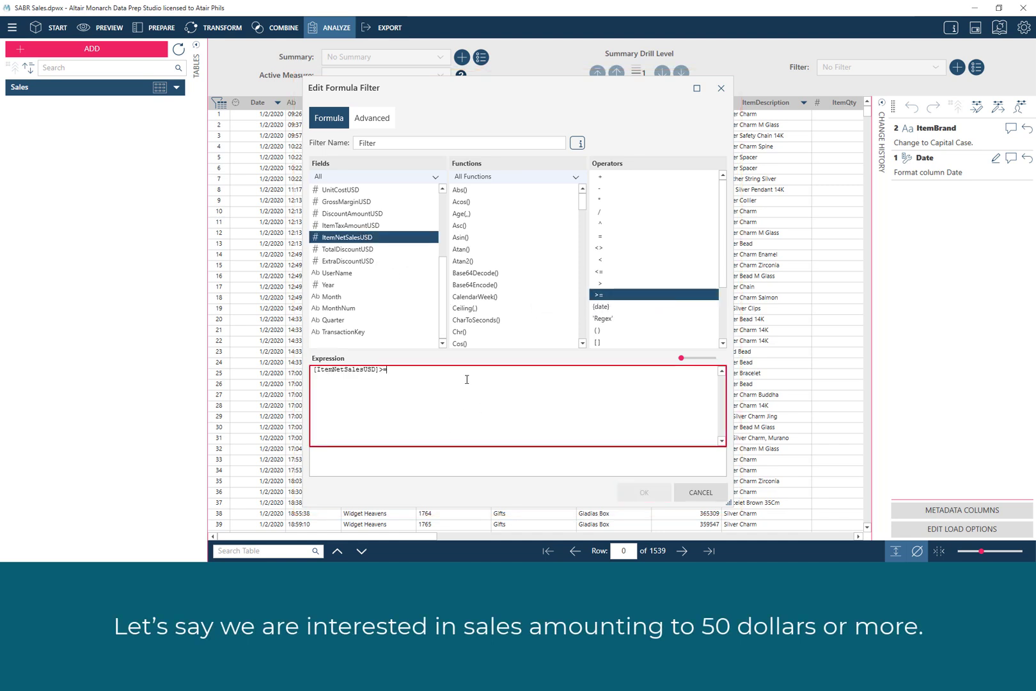
type("50")
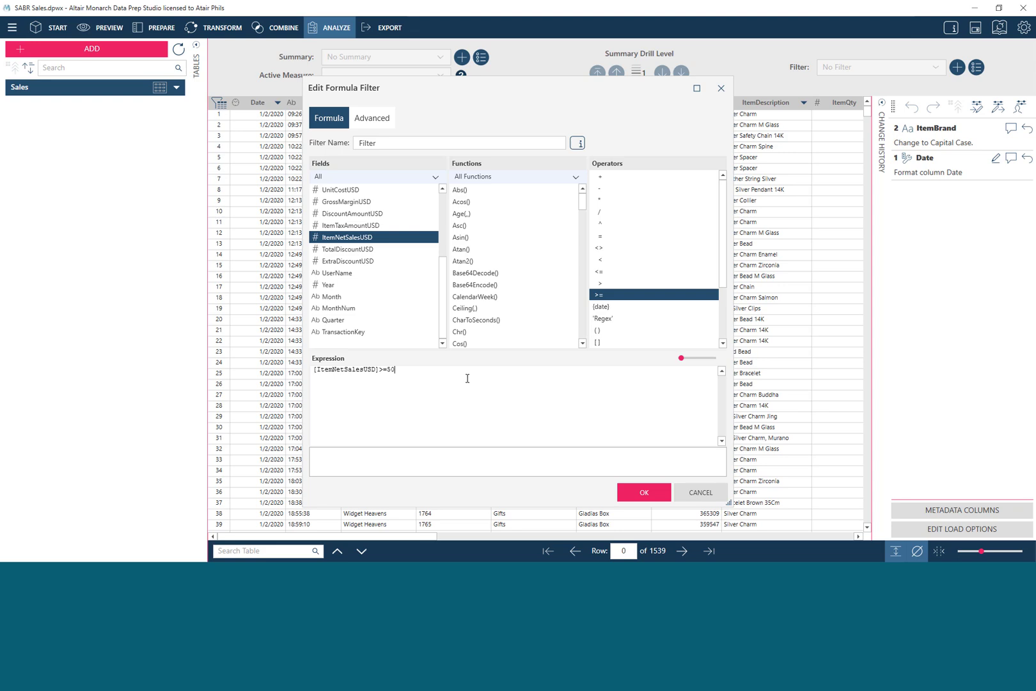
left_click(644, 492)
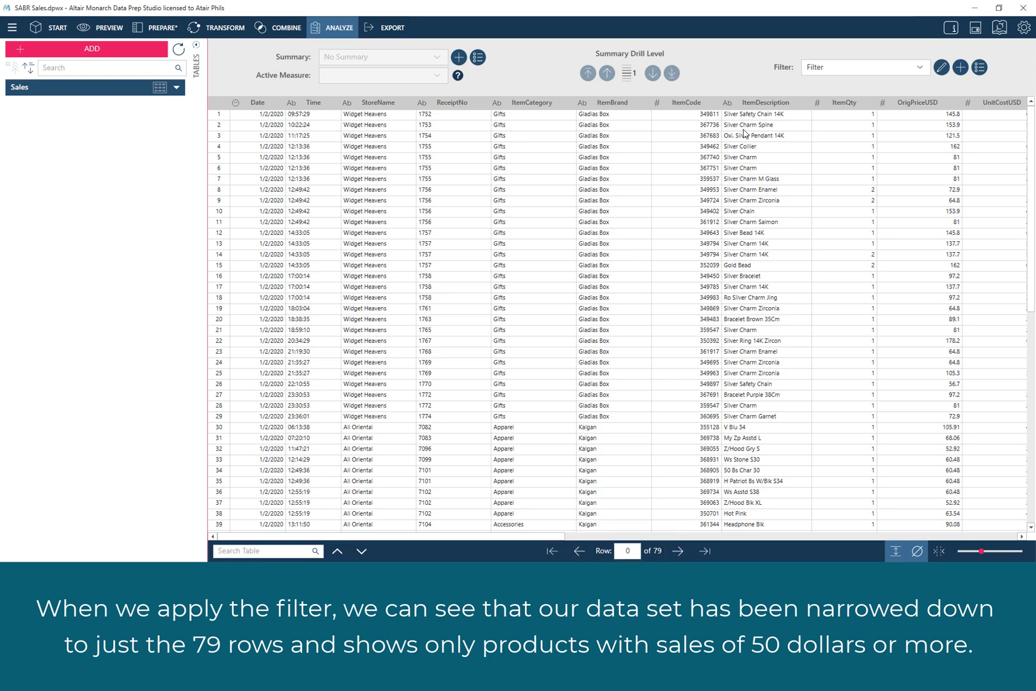
scroll(812, 120, "right", 5)
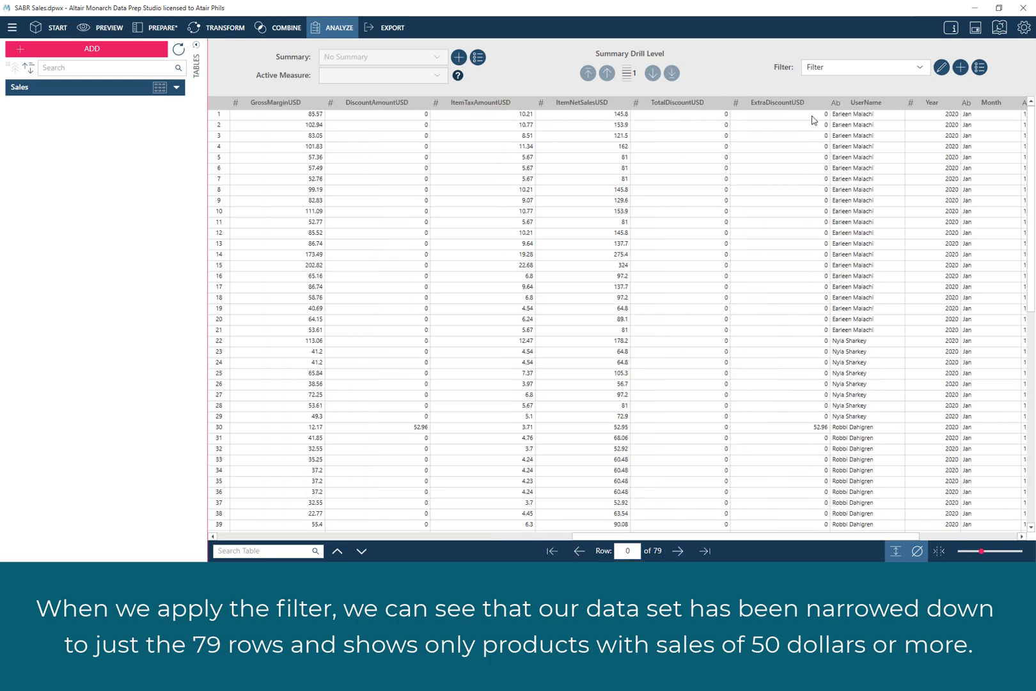
left_click(566, 102)
scroll(592, 394, "down", 10)
scroll(592, 394, "up", 10)
left_click(889, 67)
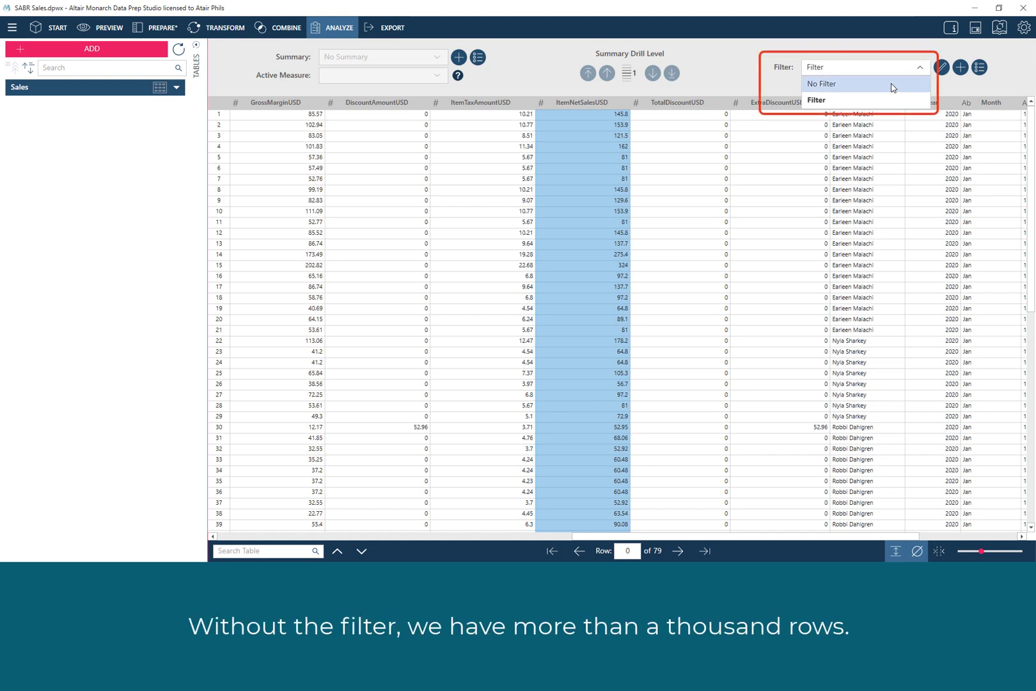
left_click(892, 85)
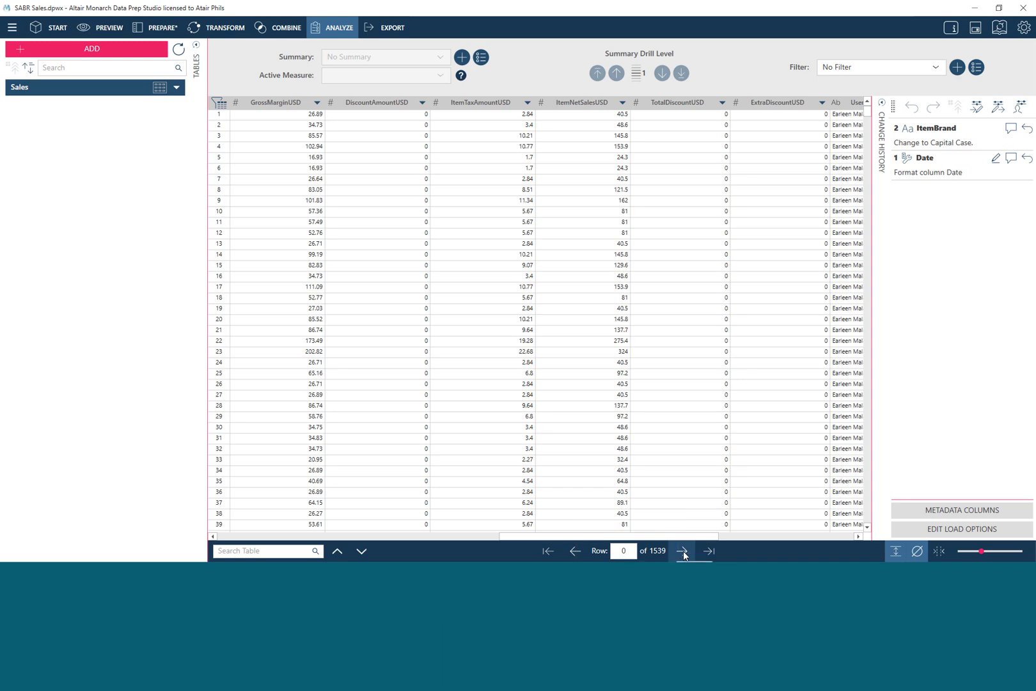
left_click(863, 68)
left_click(848, 99)
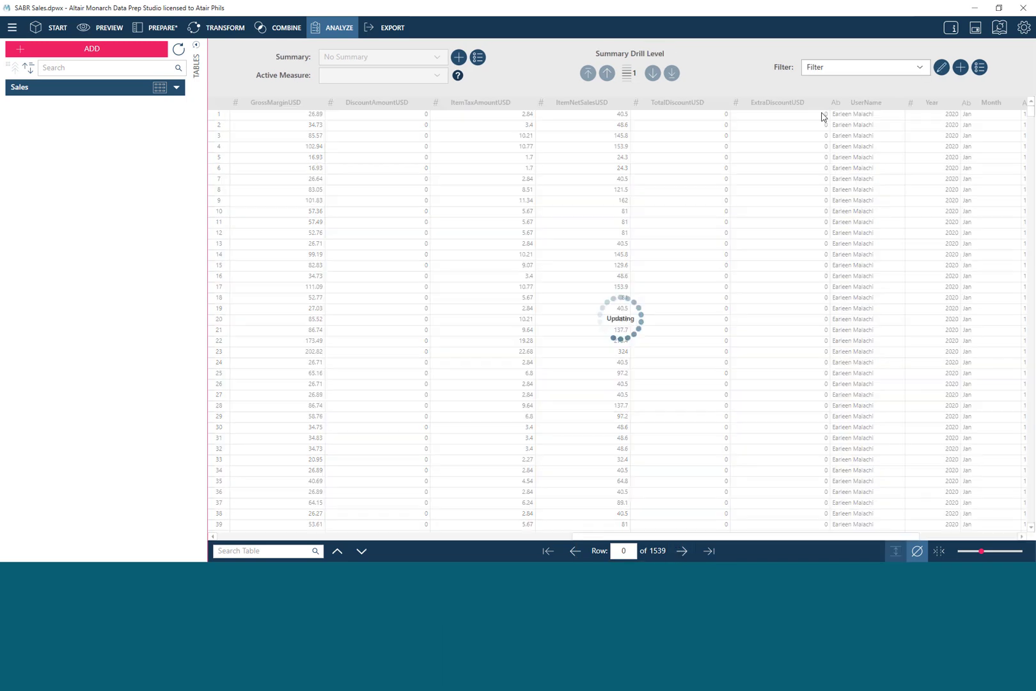
left_click(225, 536)
left_click(225, 536)
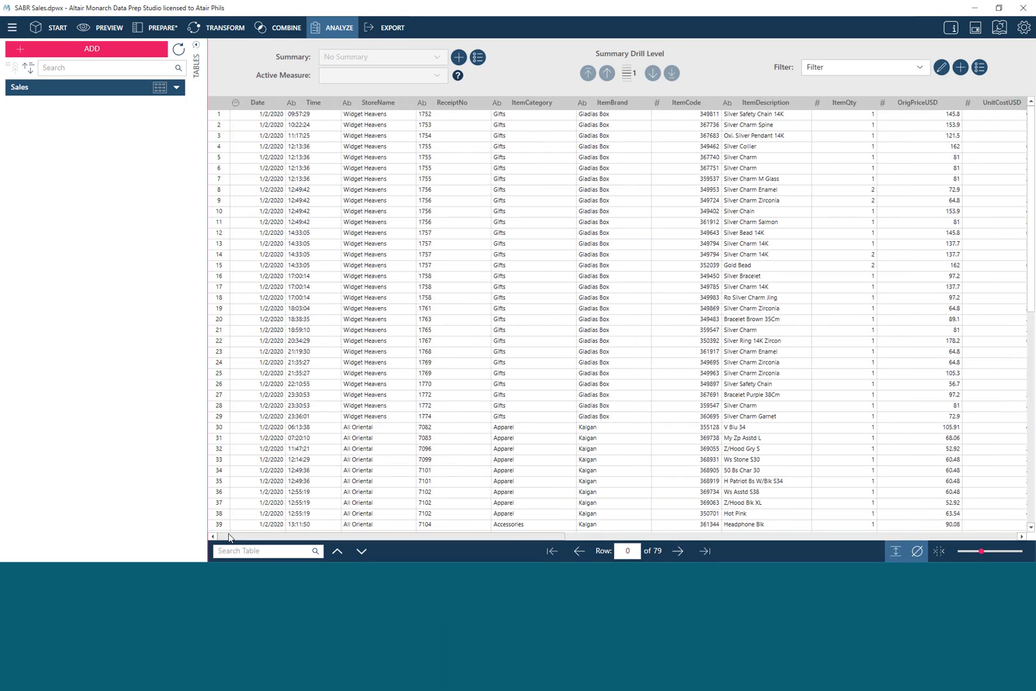
Rename the formula filter to 'Sales >= 50', keep duplicates ignored, and apply it
left_click(943, 69)
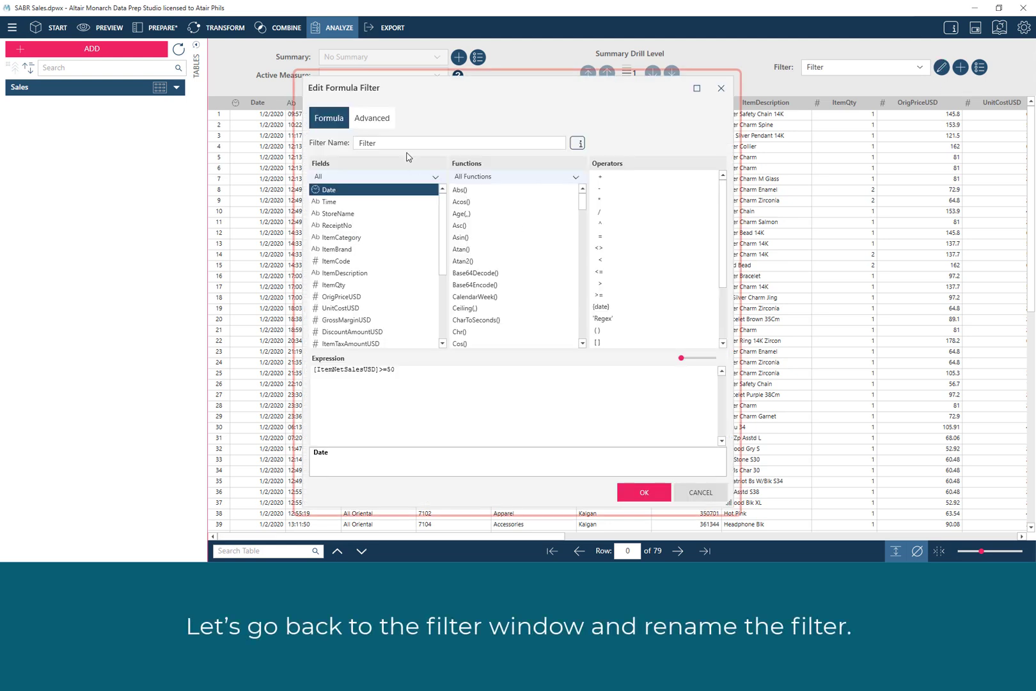
type("Sales >= 50")
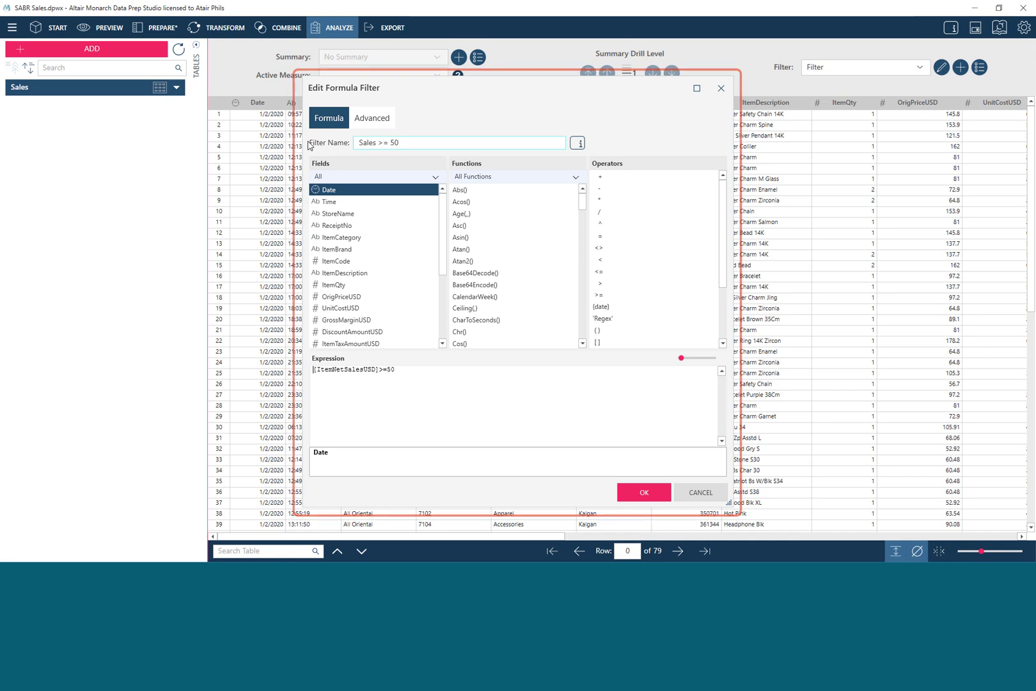
left_click(368, 121)
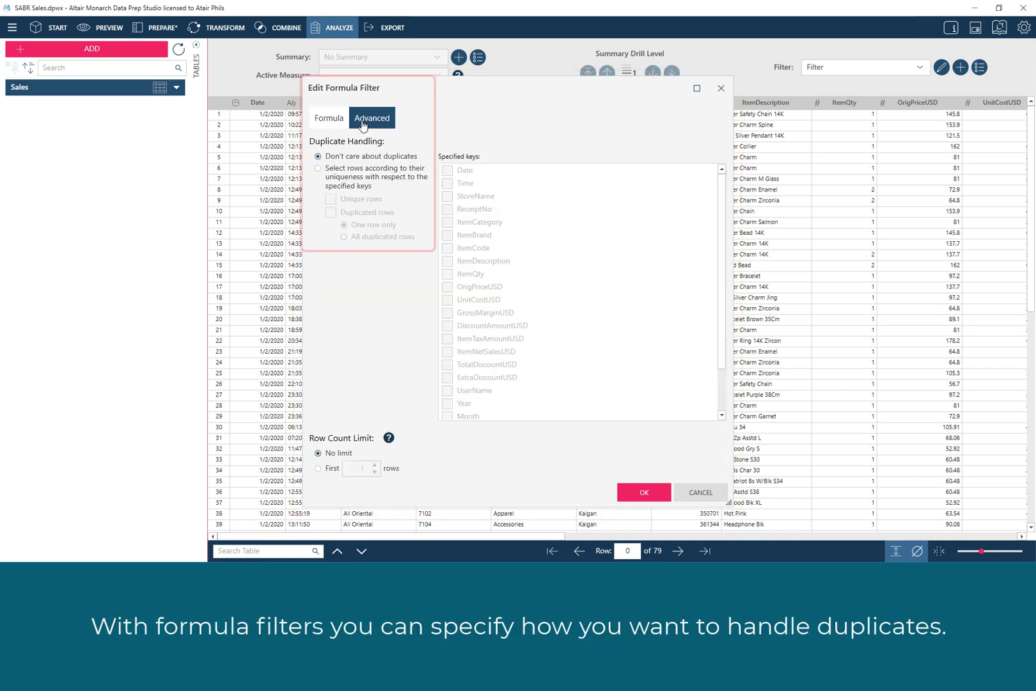
left_click(334, 170)
left_click(339, 160)
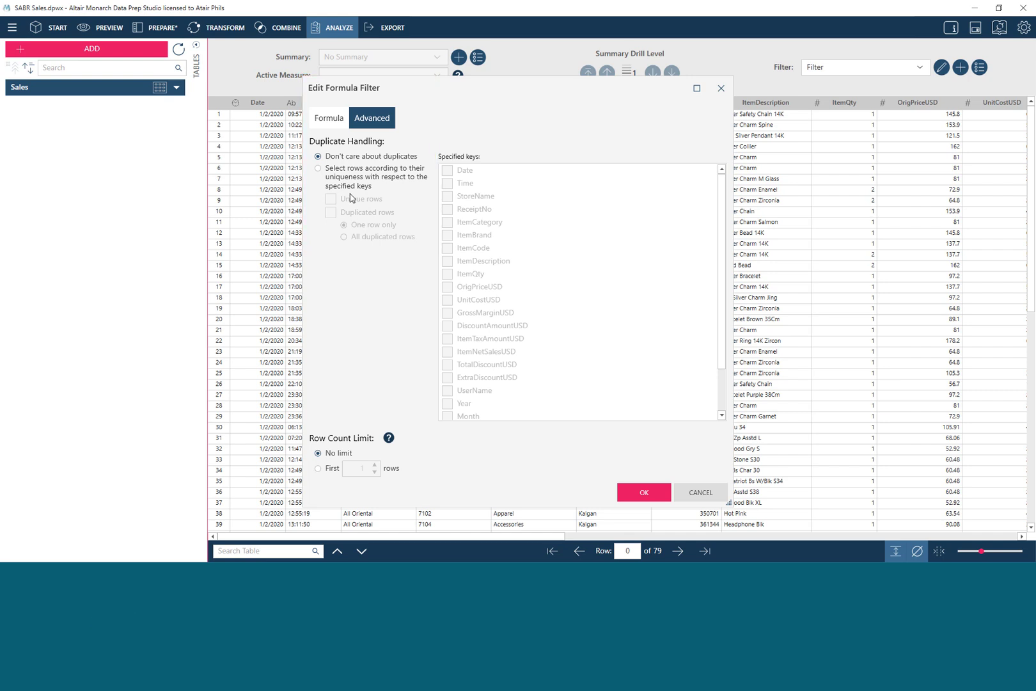
left_click(389, 439)
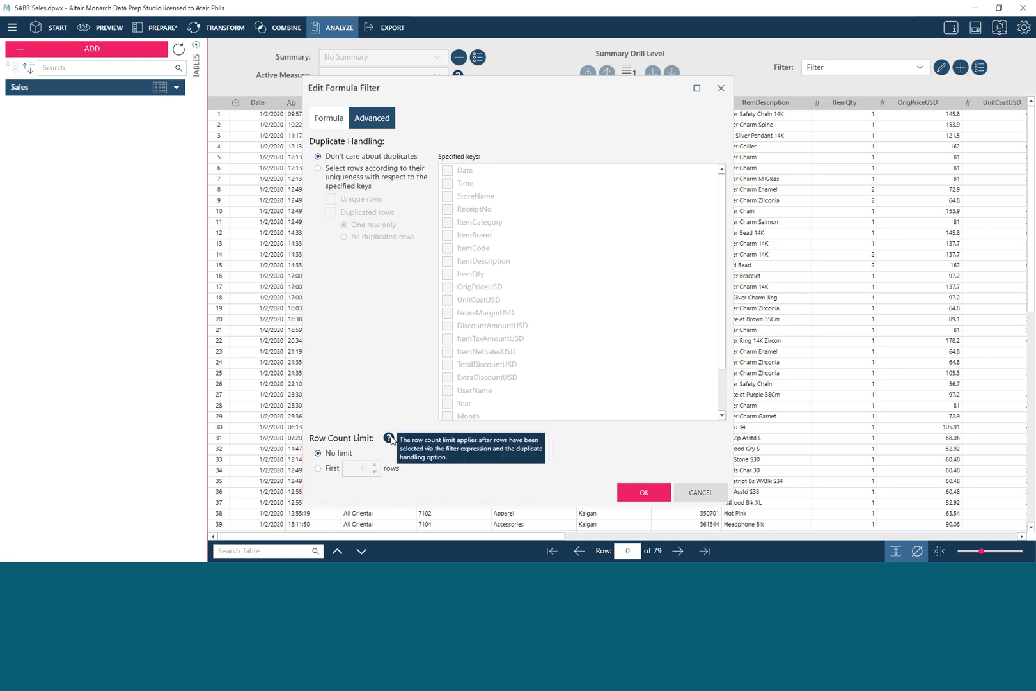
left_click(329, 120)
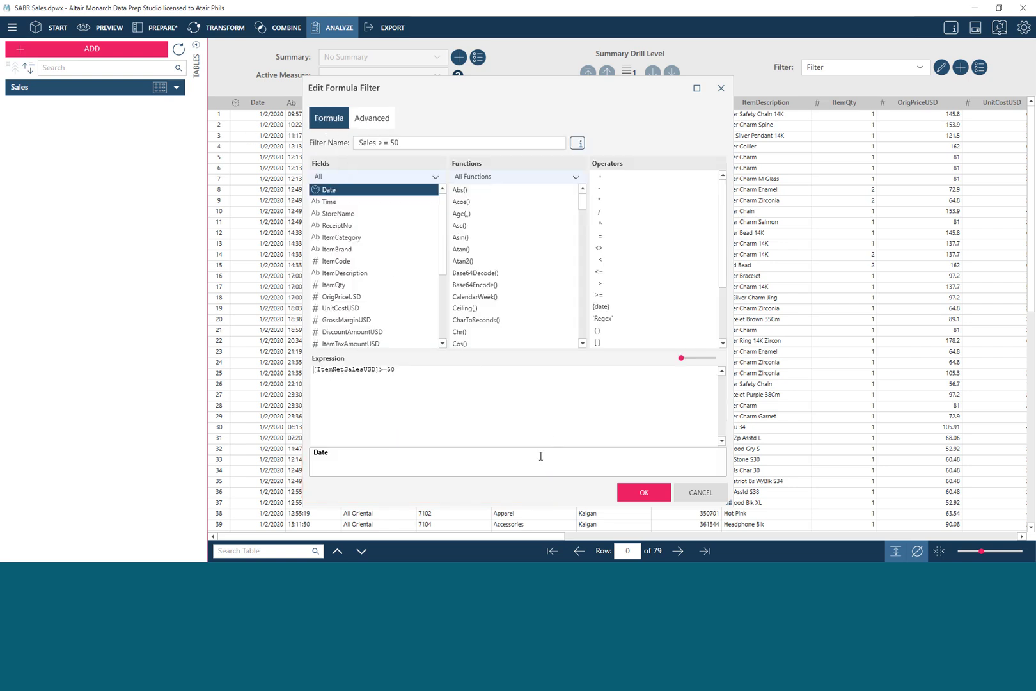
left_click(642, 492)
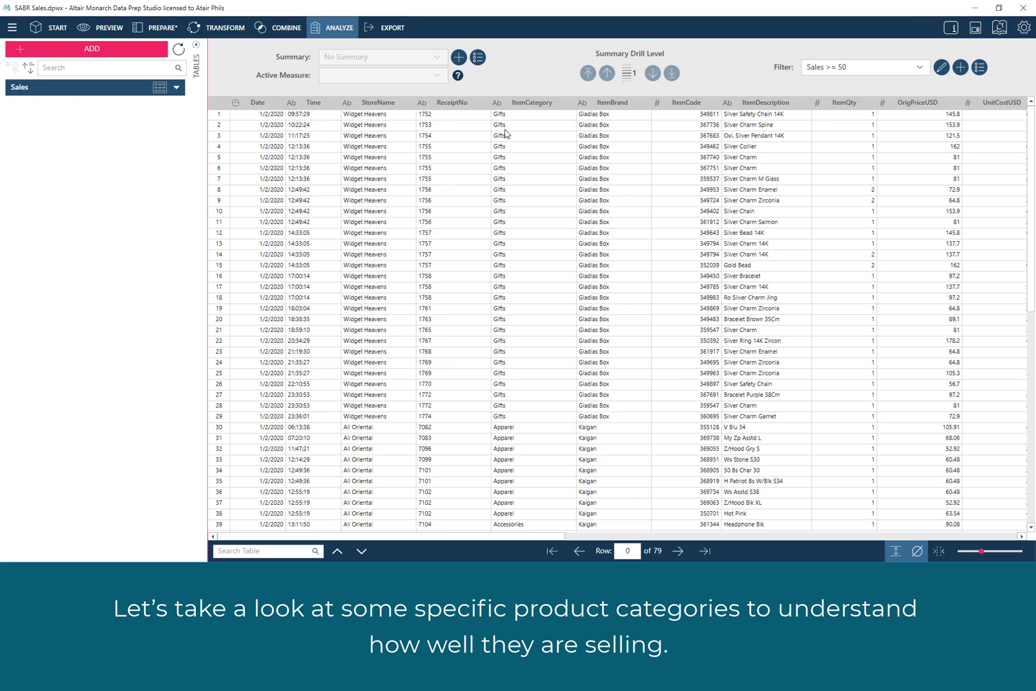
Start a value filter named 'Target categories' on the ItemCategory field
left_click(522, 102)
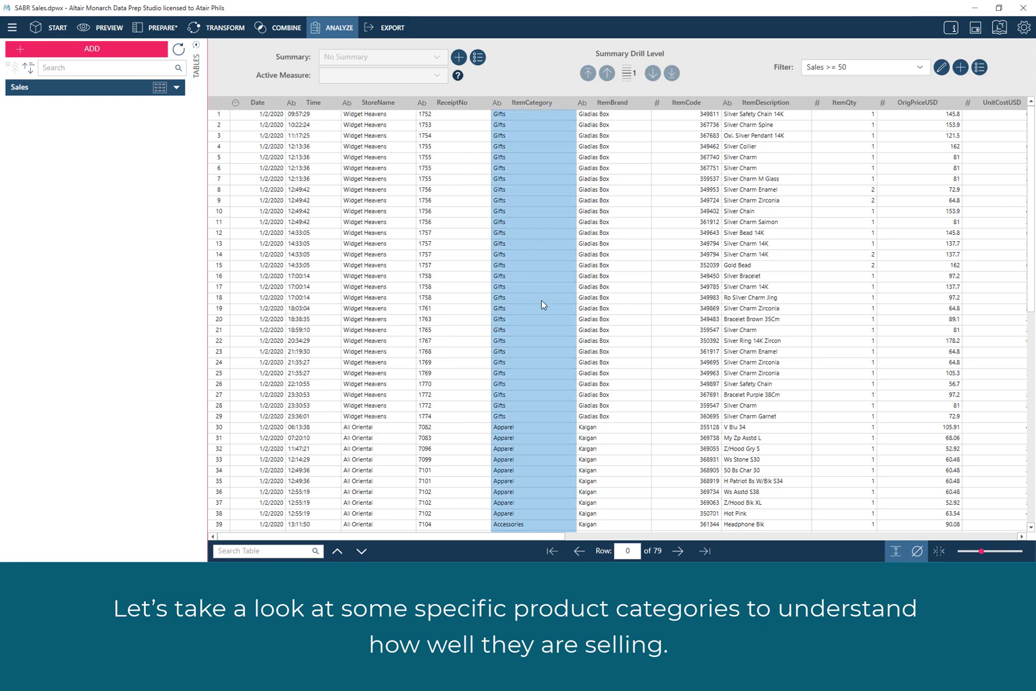
scroll(537, 345, "down", 6)
scroll(530, 380, "up", 6)
scroll(531, 382, "up", 3)
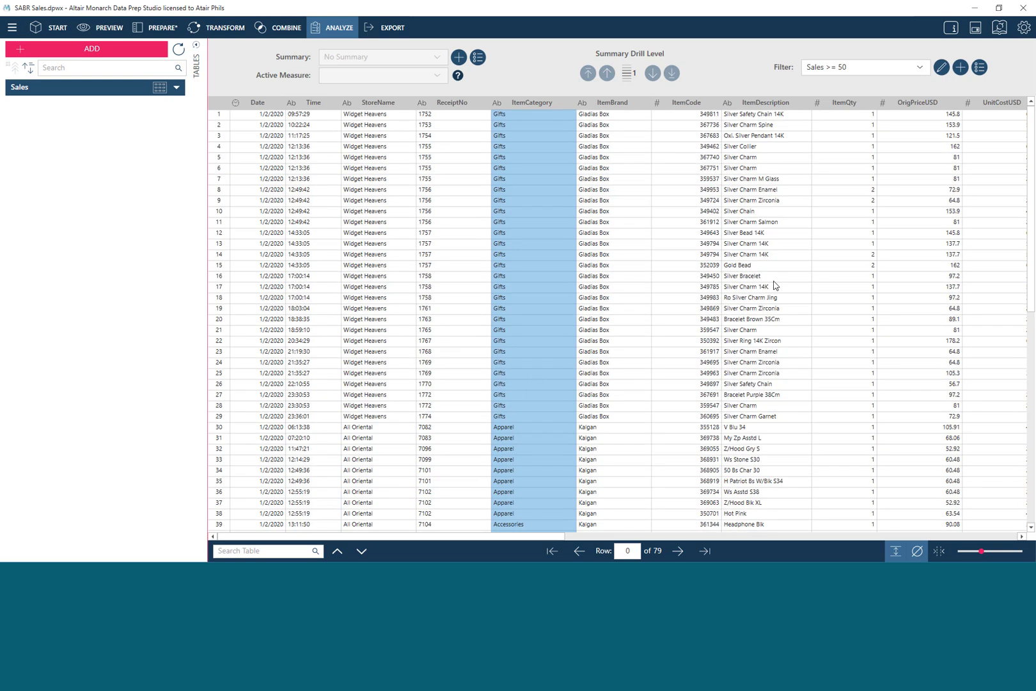
left_click(960, 68)
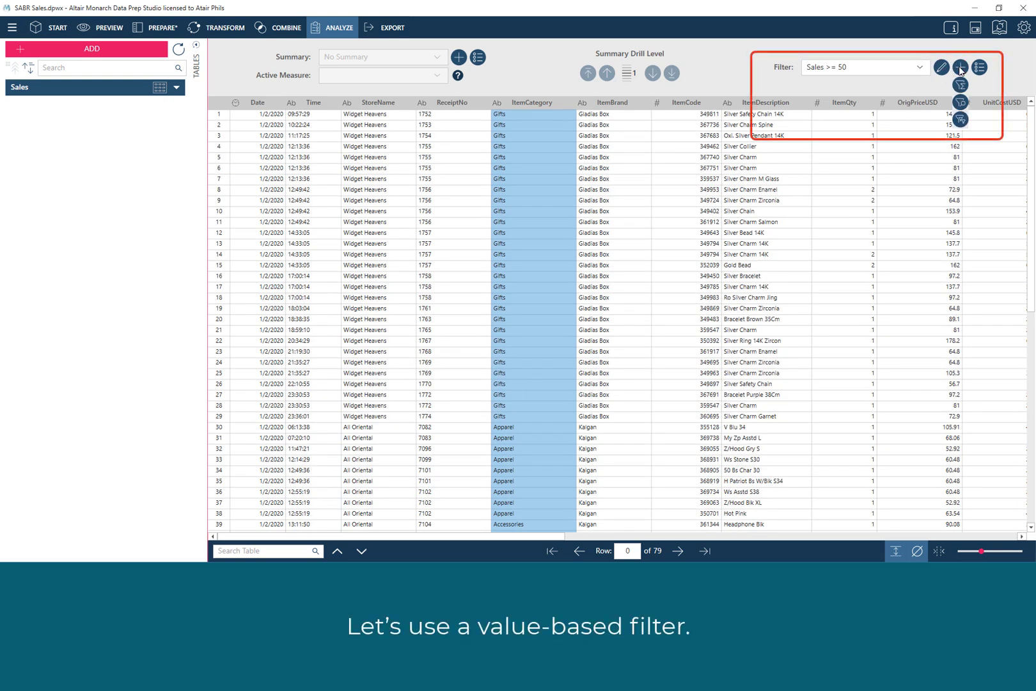
left_click(960, 101)
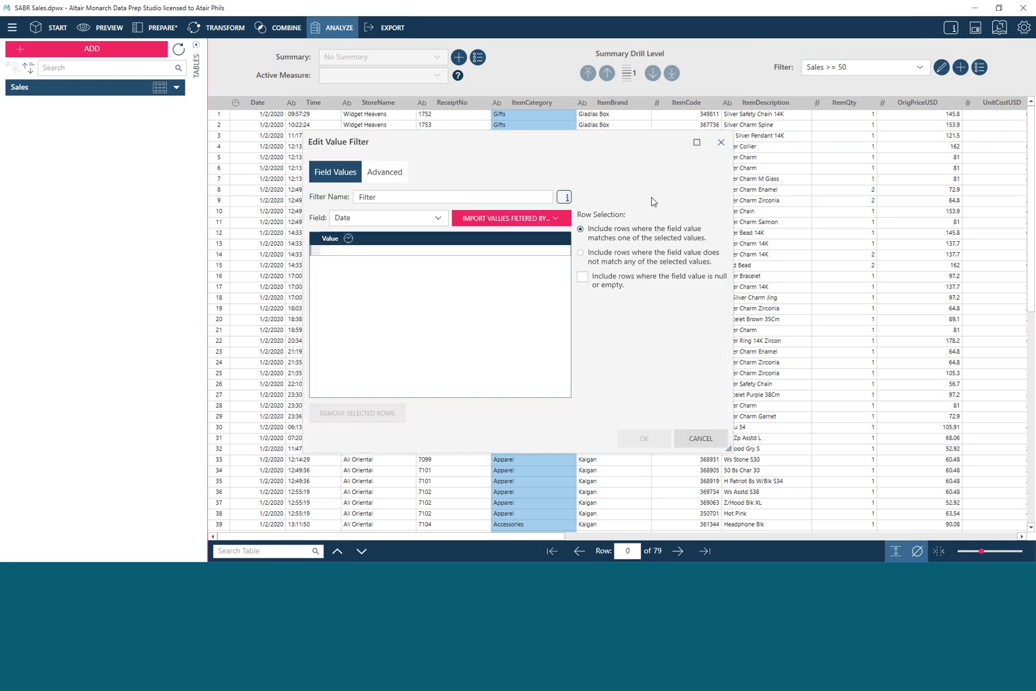
left_click(358, 192)
type("Targe")
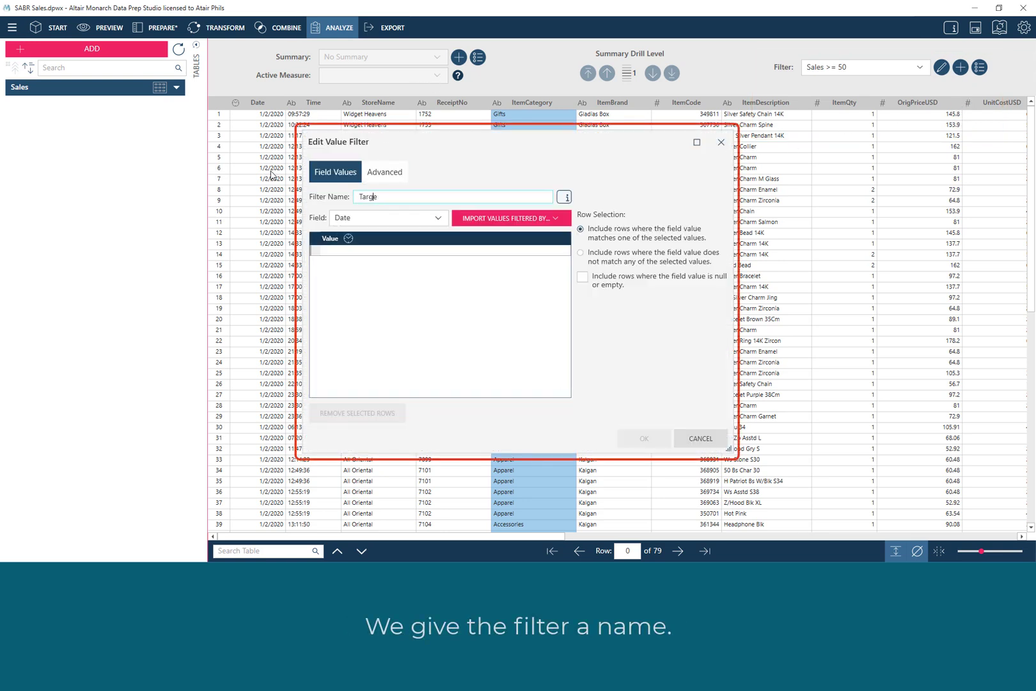
type("t categories")
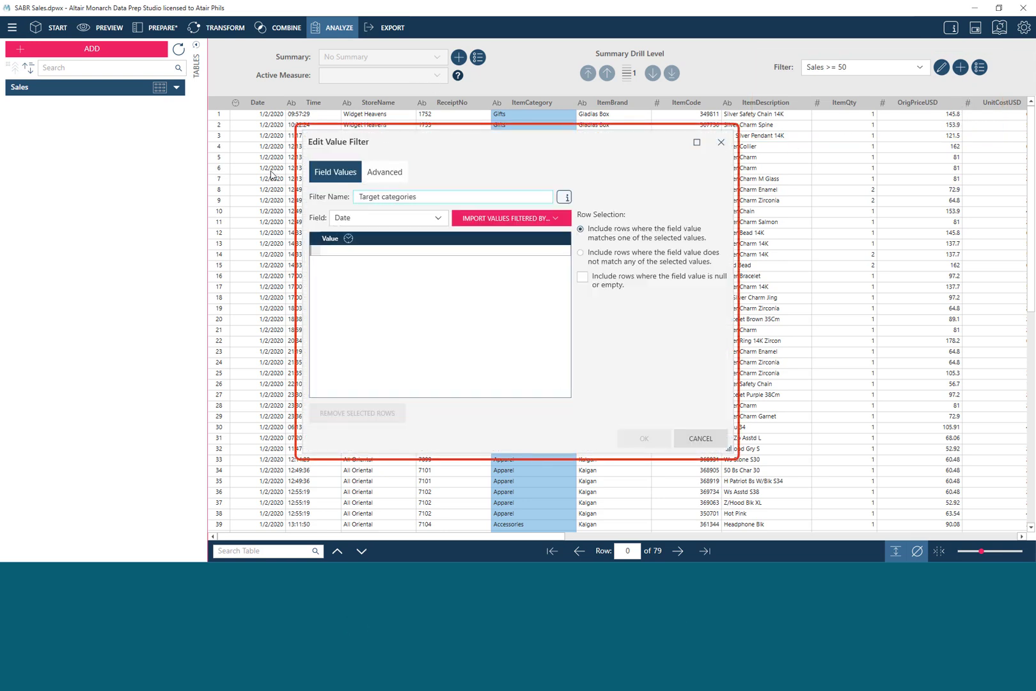
left_click(422, 218)
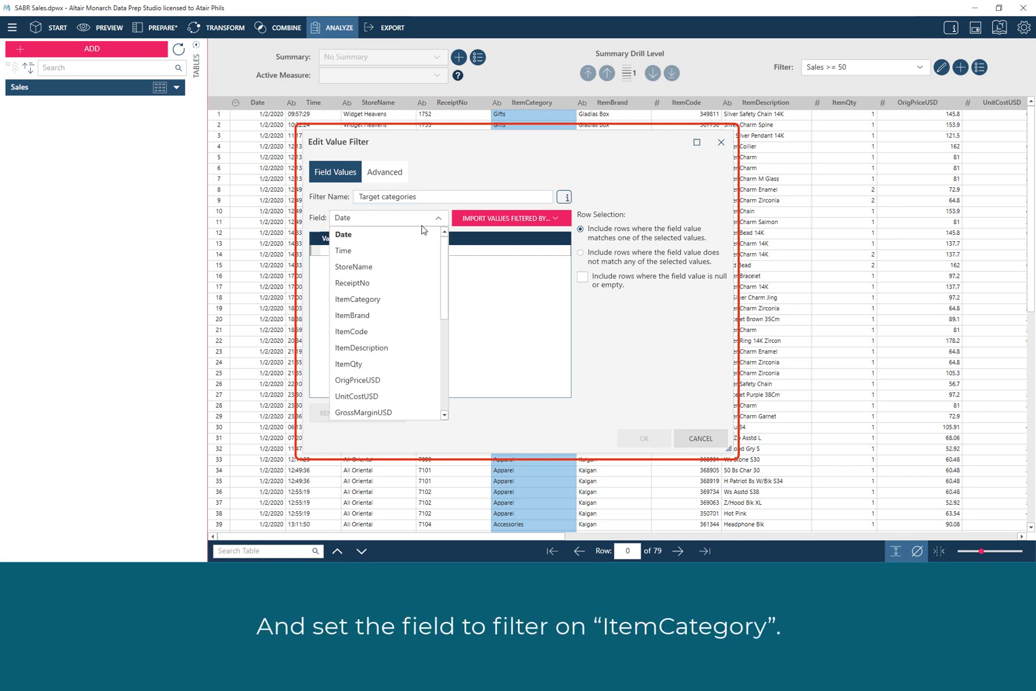
left_click(394, 303)
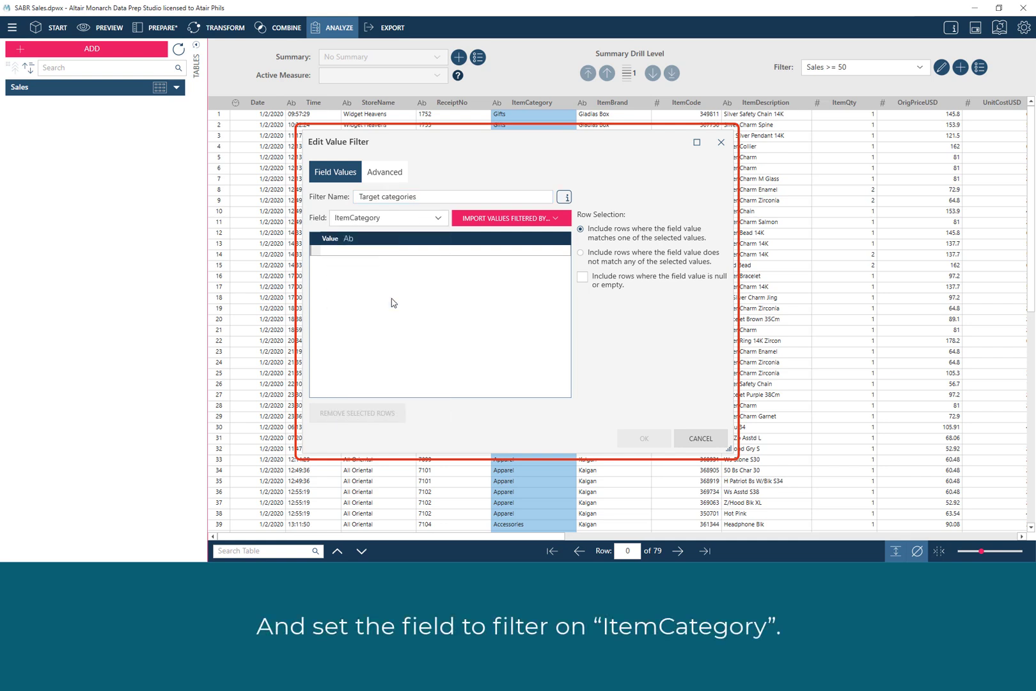
Enter Gif* as a match value and import every ItemCategory value using No Filter
left_click(398, 249)
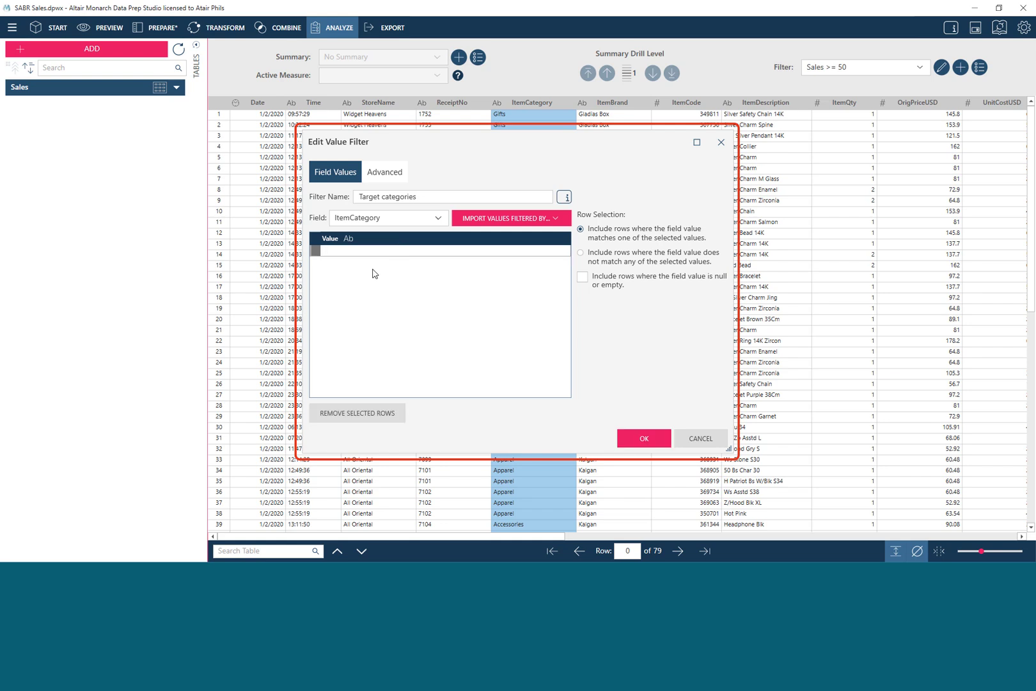
type("g")
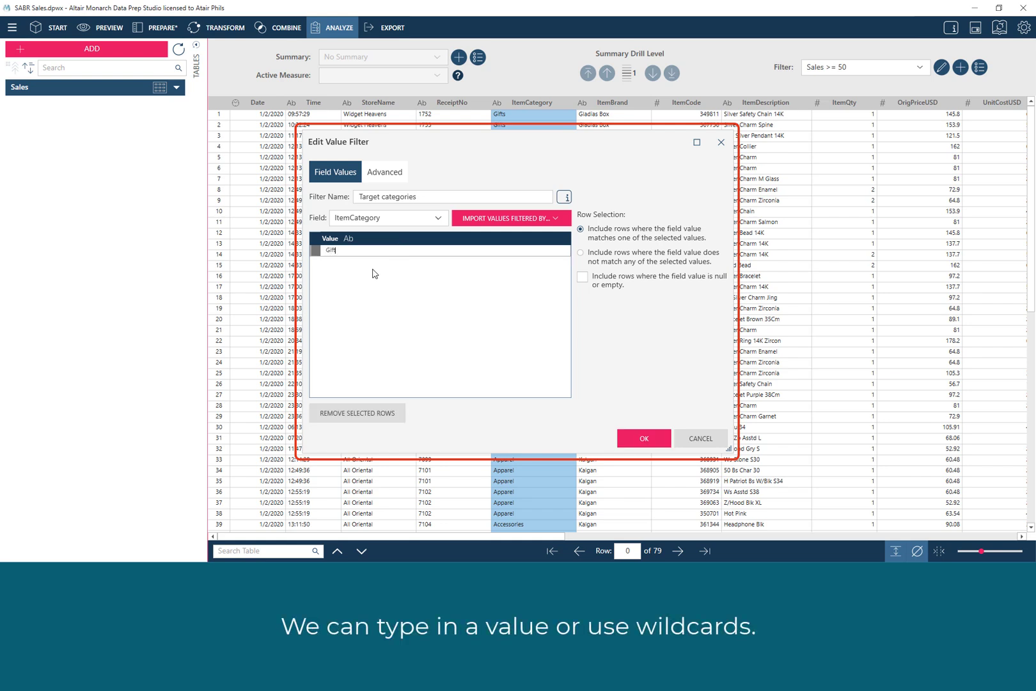
type("ifts")
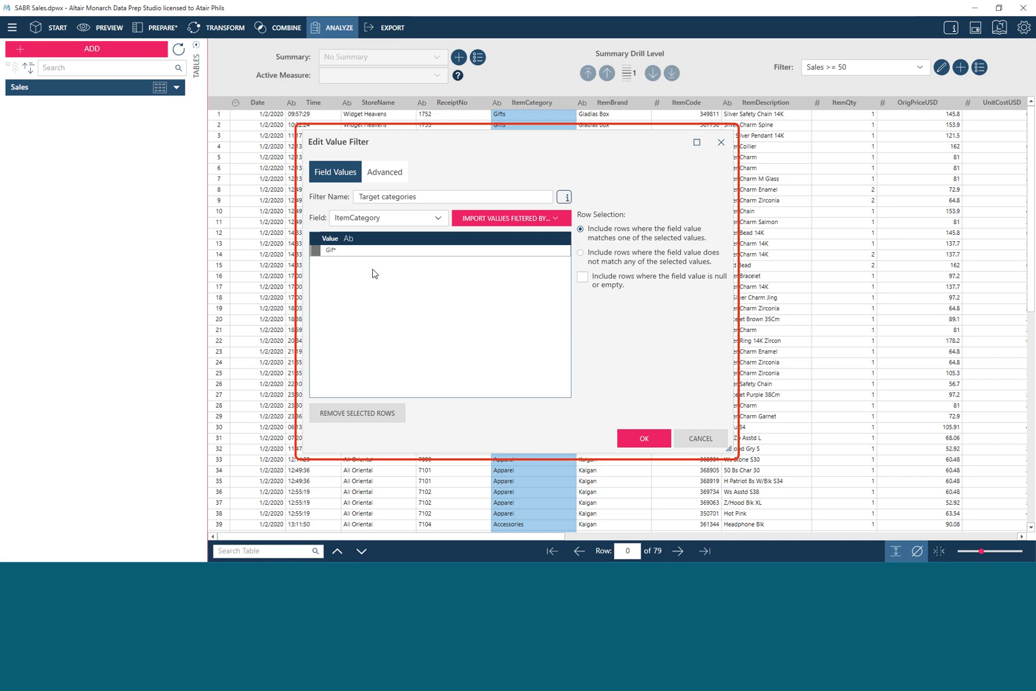
left_click(506, 221)
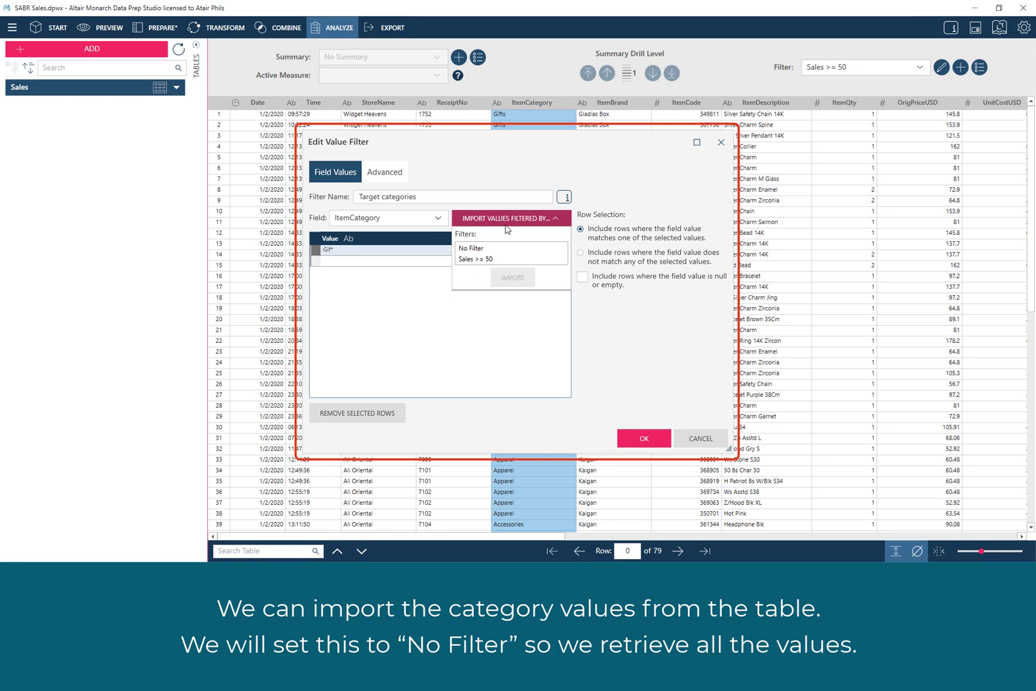
left_click(507, 250)
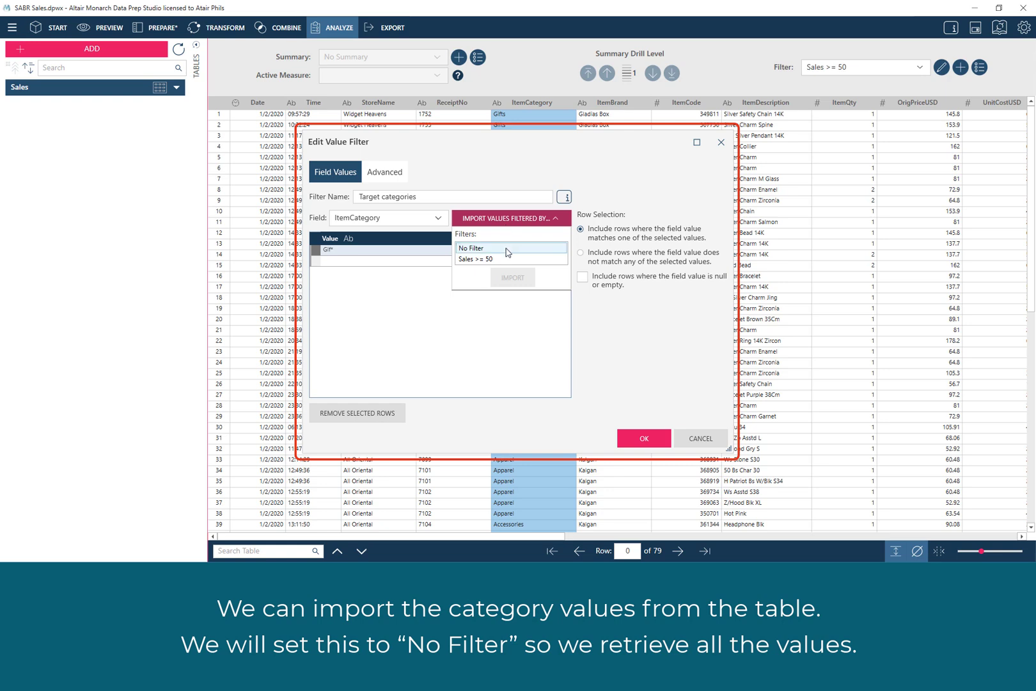
left_click(507, 250)
left_click(518, 277)
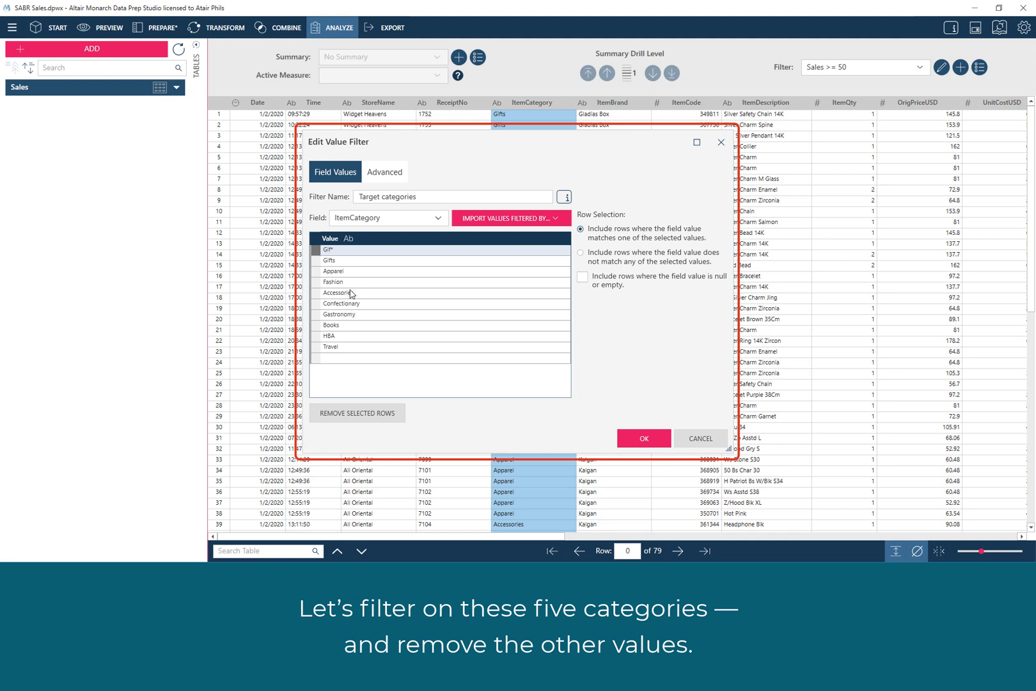
Remove Gif*, Gifts, Books, HBA and Travel from the value list and apply the filter (896 rows)
left_click(333, 261, "ctrl")
left_click(331, 325, "ctrl")
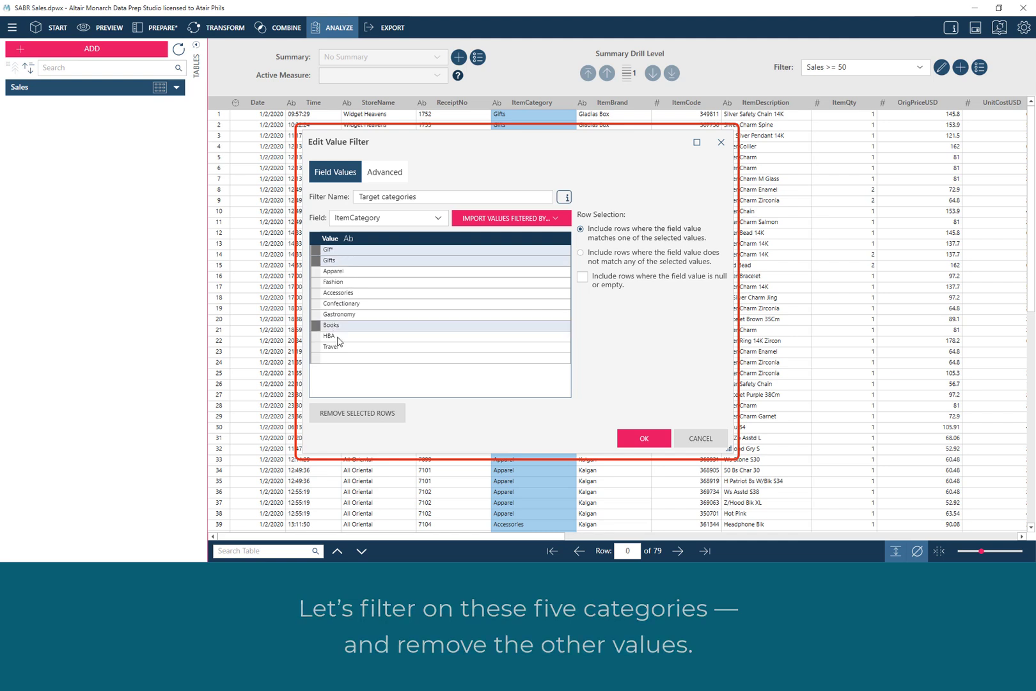
left_click(330, 336, "ctrl")
left_click(330, 346, "ctrl")
left_click(385, 419)
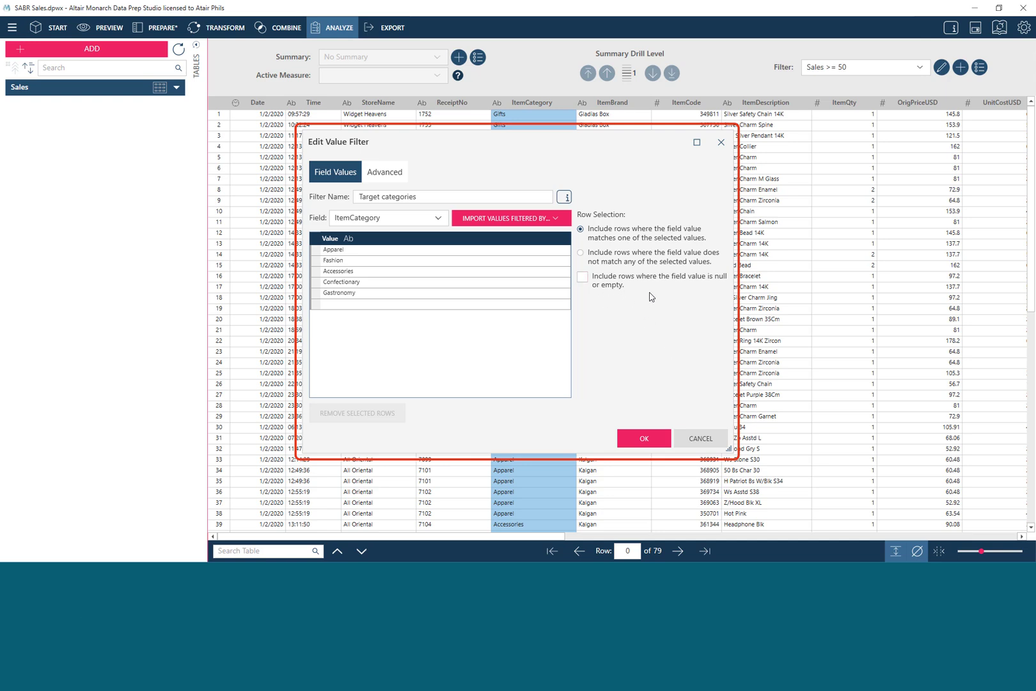
left_click(387, 173)
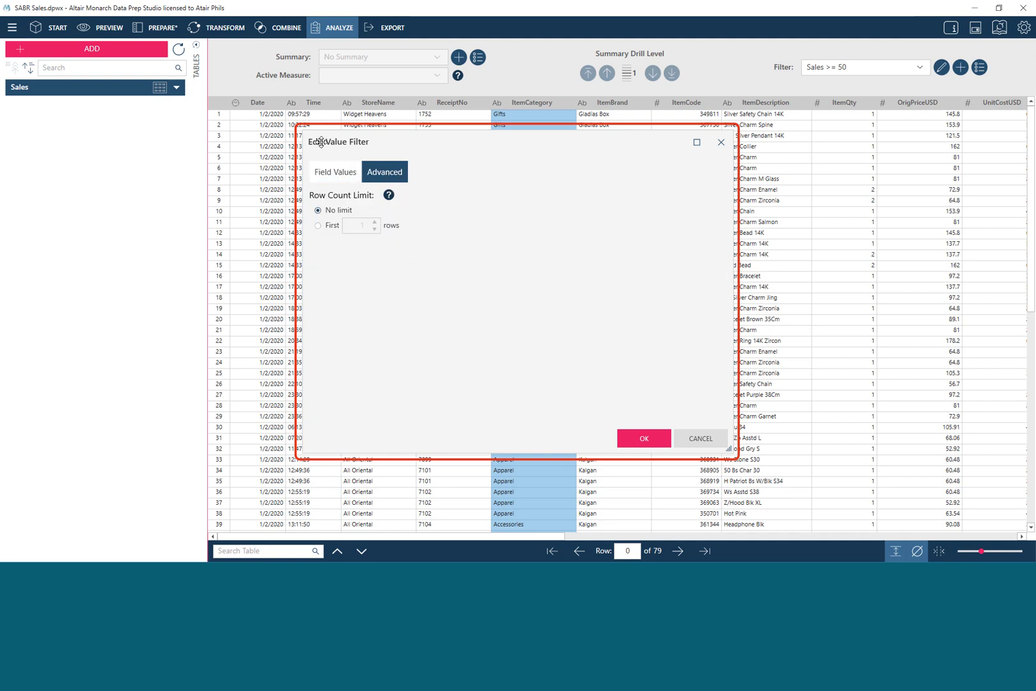
left_click(330, 174)
left_click(639, 442)
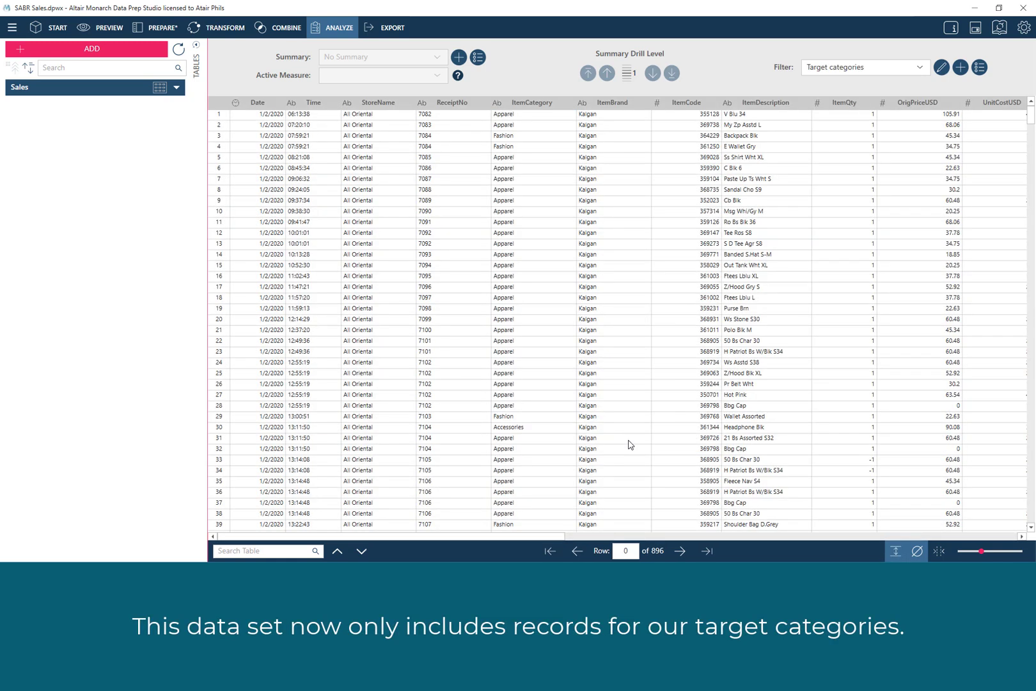
Start a compound filter and add Sales >= 50 and Target categories as its components
left_click(537, 103)
scroll(528, 342, "down", 6)
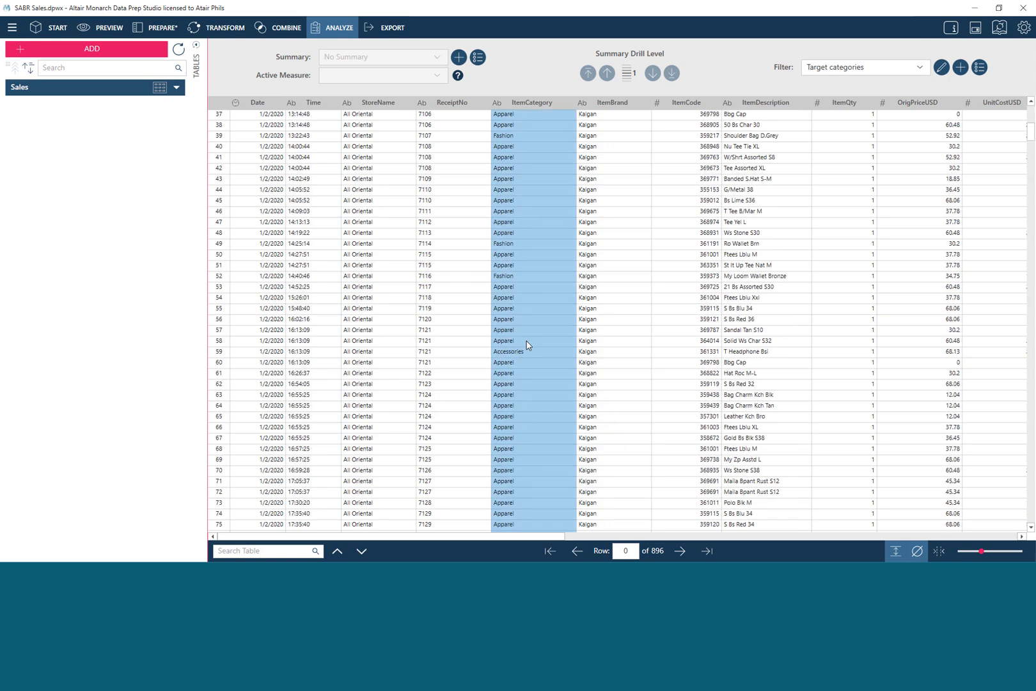
scroll(521, 377, "up", 6)
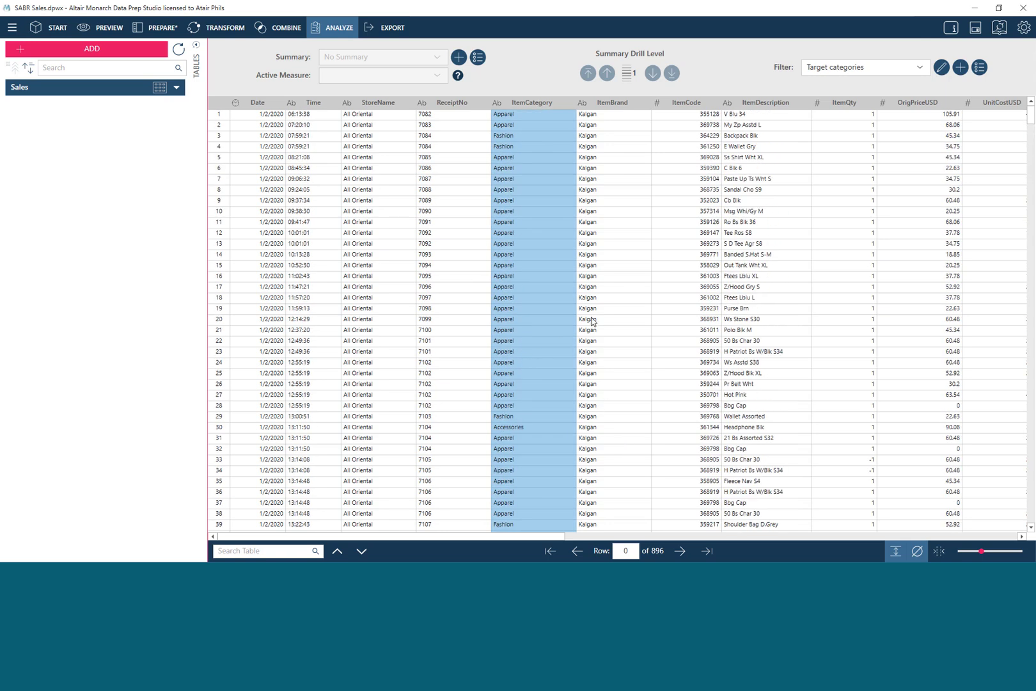
left_click(960, 68)
left_click(961, 120)
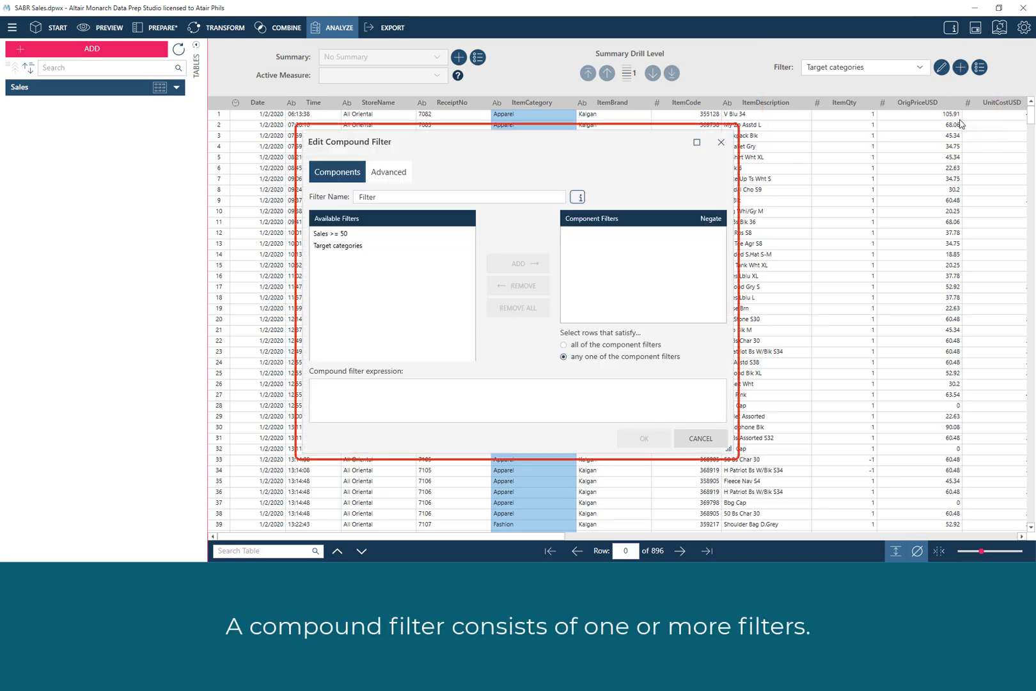
left_click(369, 234)
left_click(516, 262)
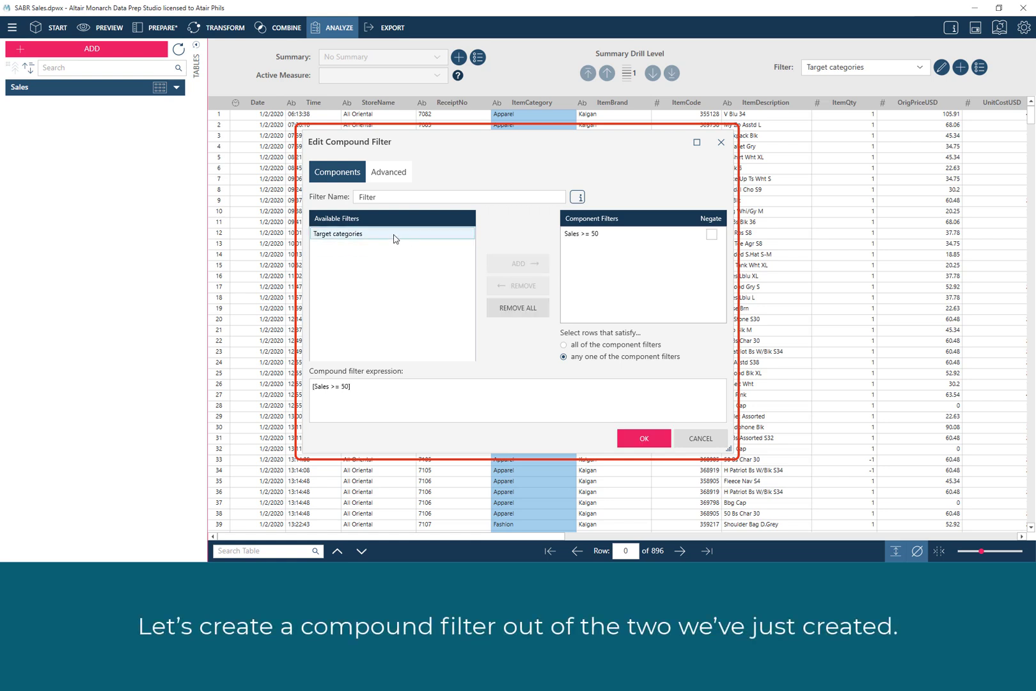
left_click(393, 236)
left_click(512, 263)
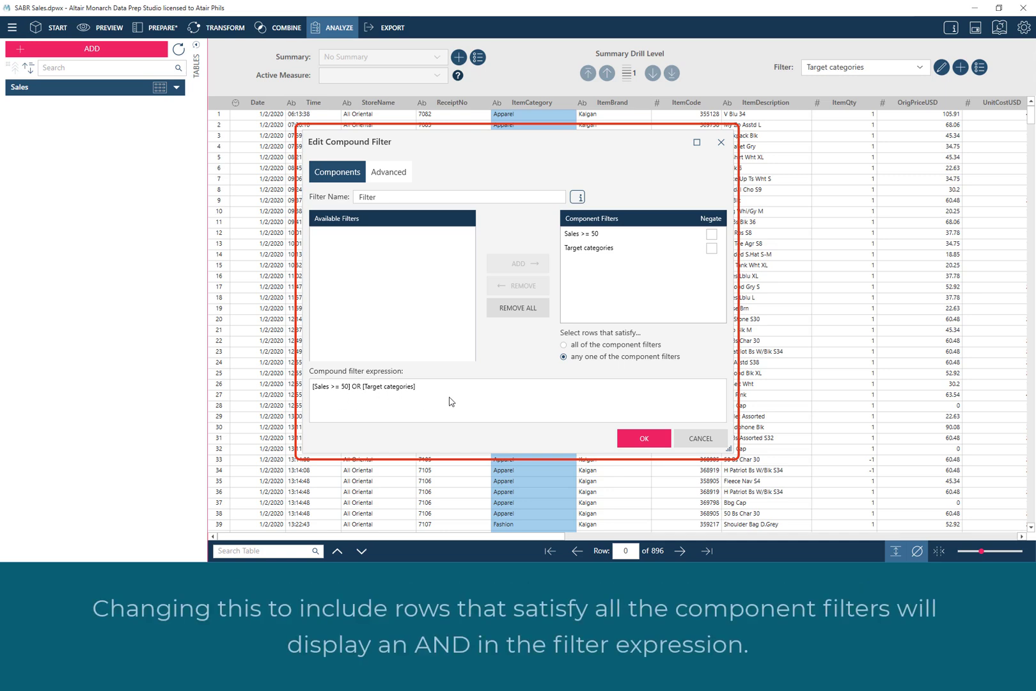
Make the compound filter require all component filters, leaving Sales >= 50 un-negated
left_click(618, 346)
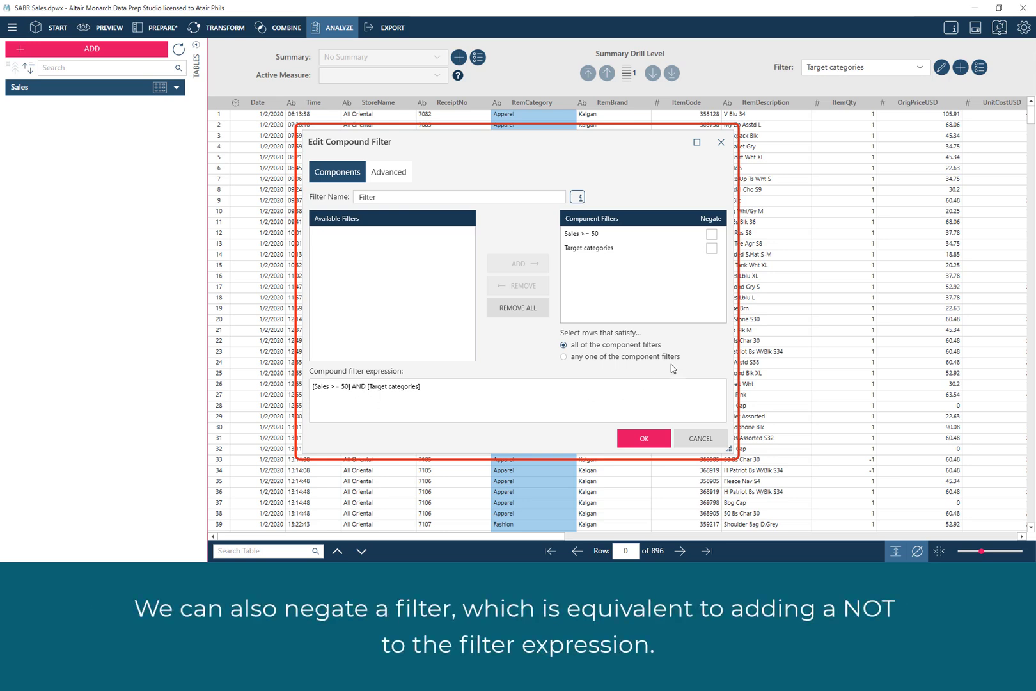
left_click(713, 235)
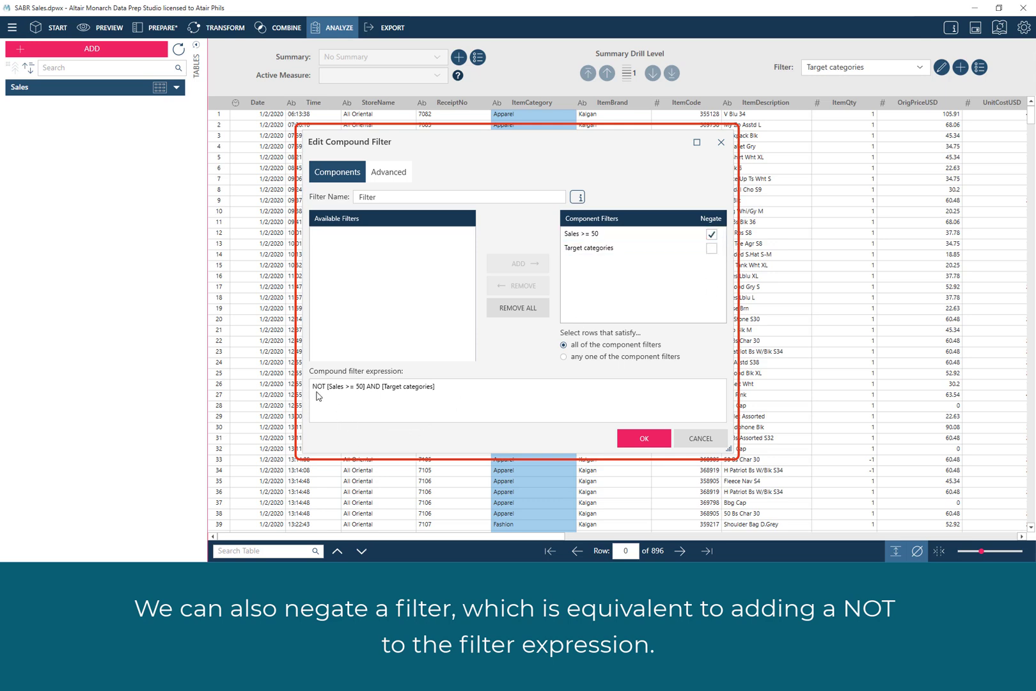
left_click(712, 235)
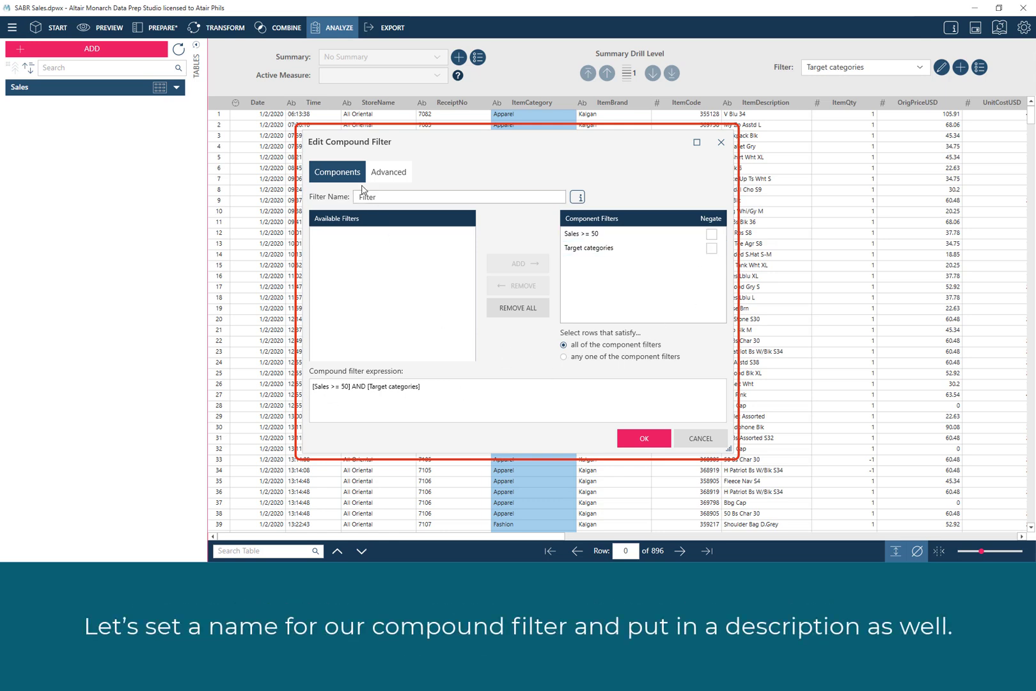
Name it 'Target categories - High sales' with description 'Target categories with item sales'
left_click(394, 198)
type("Target categories - High sales")
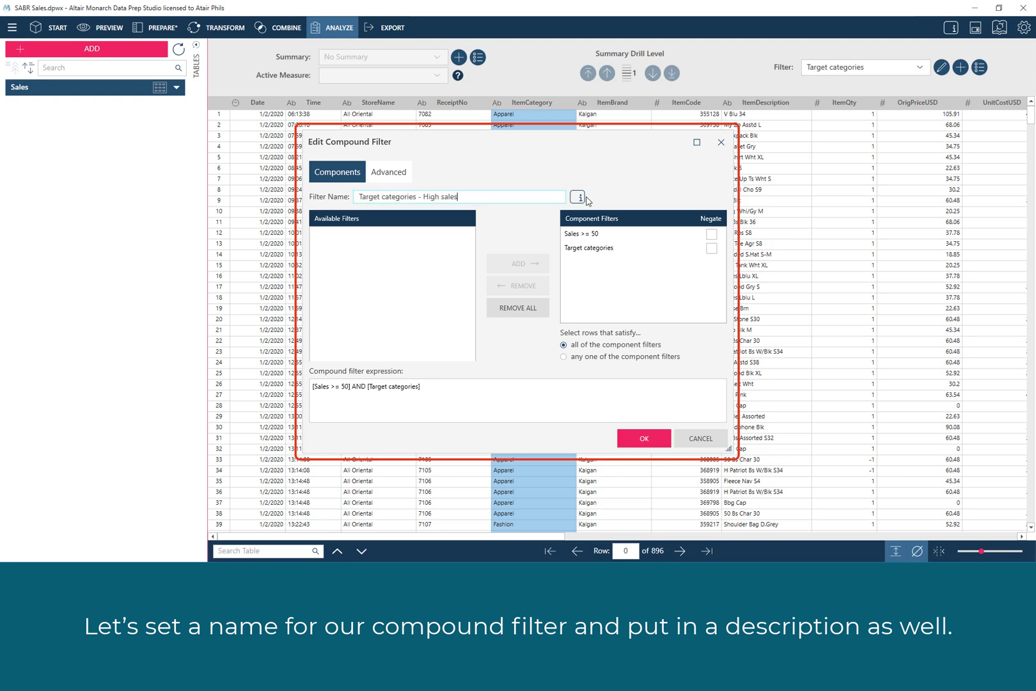
left_click(583, 198)
type("Target categories with item sales >= 50")
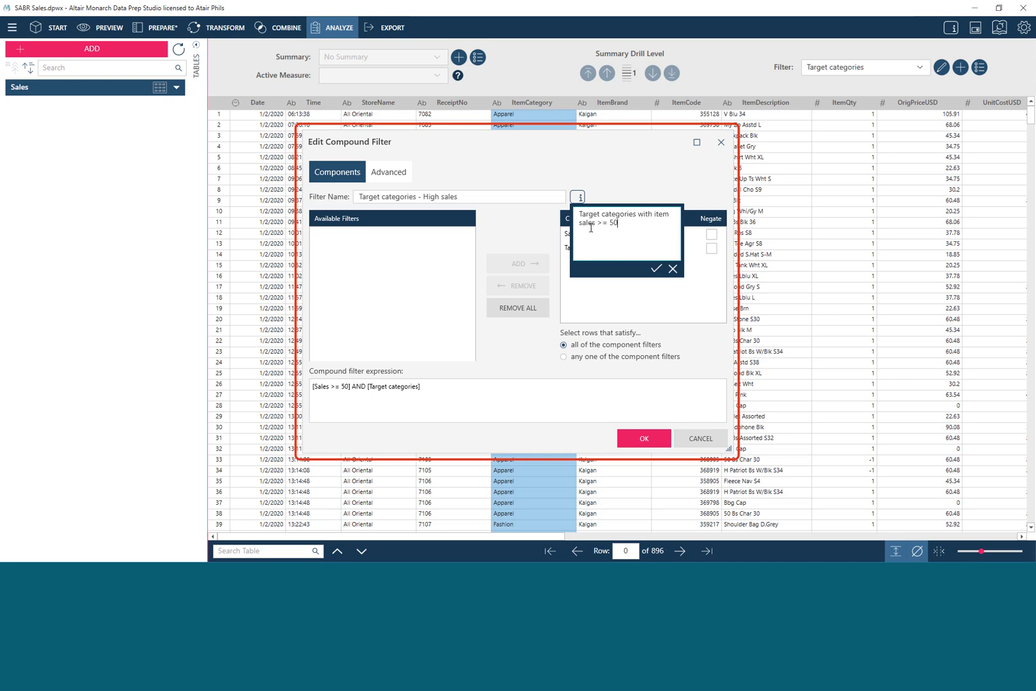
Save the High sales compound filter, try Target categories, then reapply Sales >= 50 (79 rows)
left_click(655, 268)
left_click(625, 441)
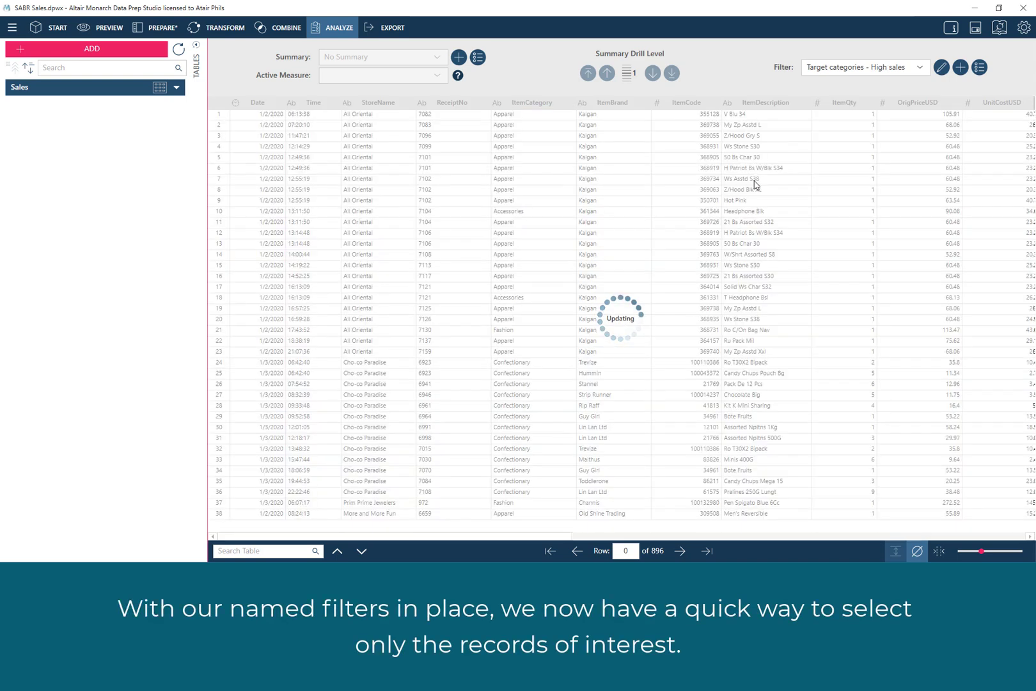
left_click(882, 70)
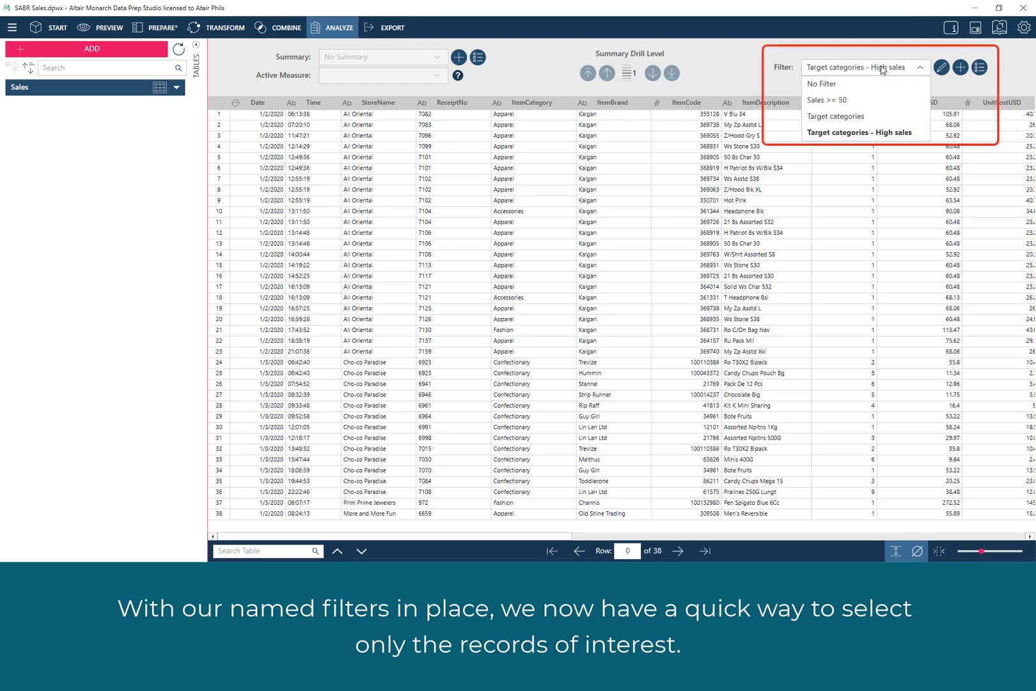
left_click(857, 117)
left_click(870, 72)
left_click(850, 100)
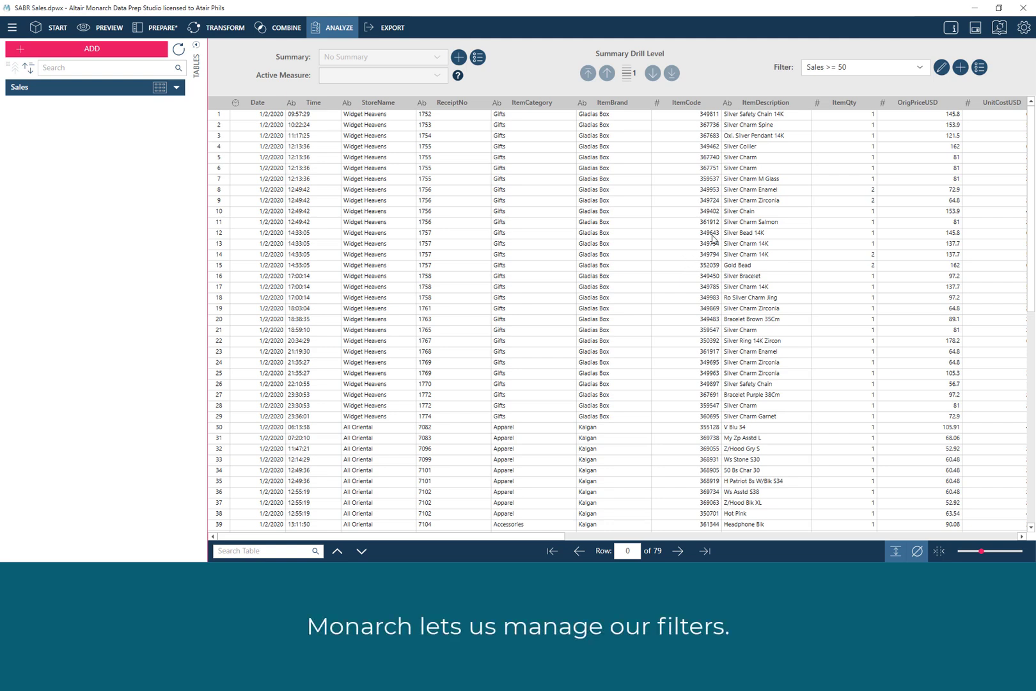
Duplicate High sales as 'Target categories - Low sales' with Sales >= 50 negated, and apply it (858 rows)
left_click(978, 69)
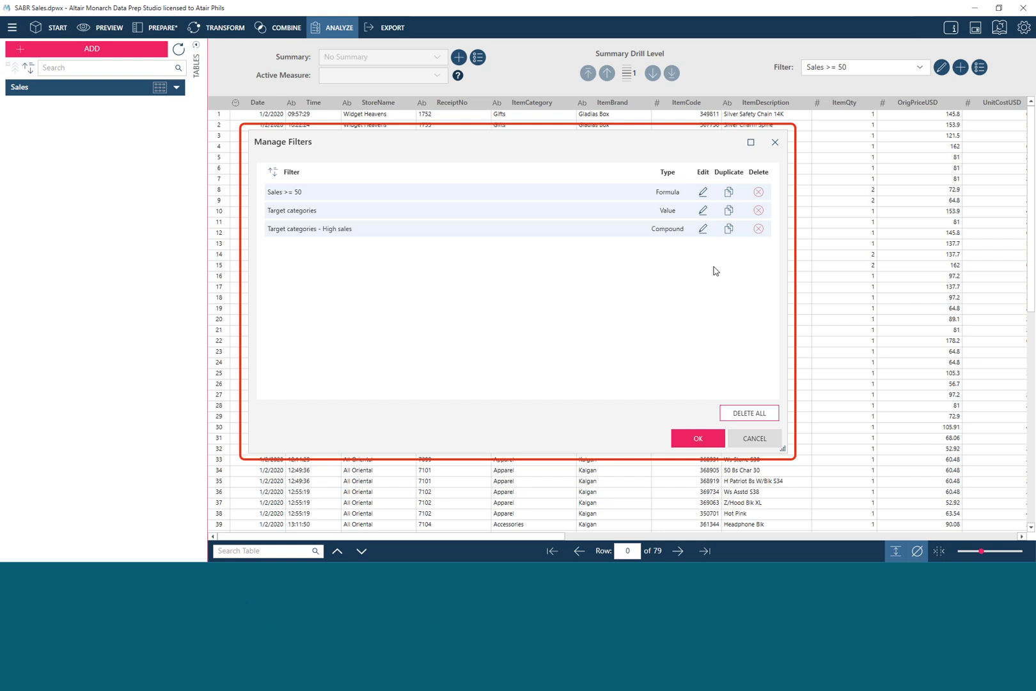
left_click(728, 229)
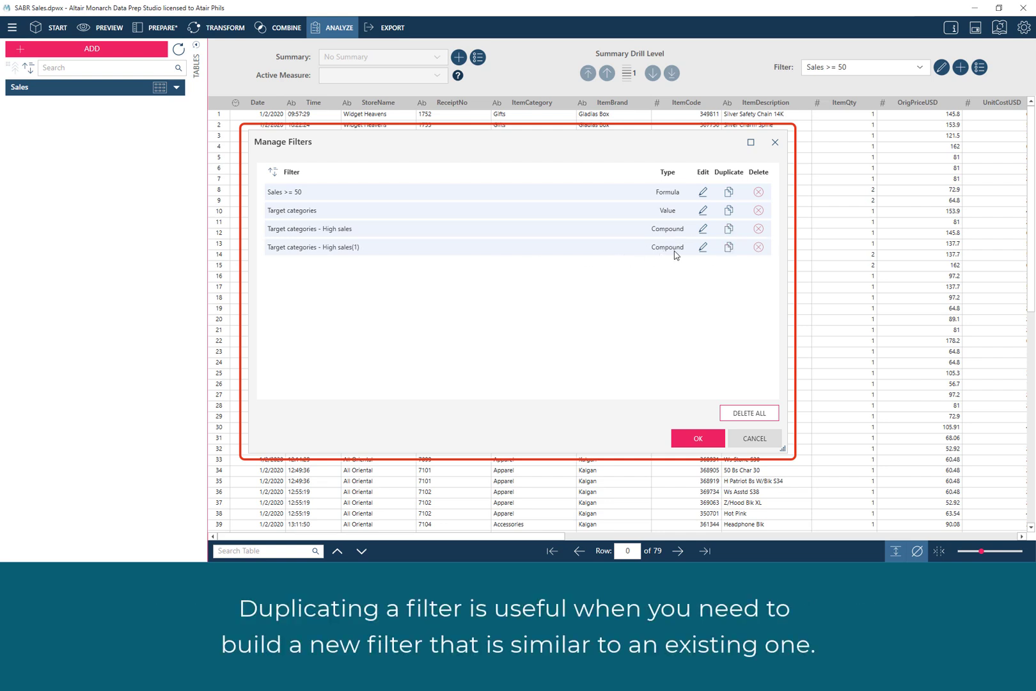
left_click(703, 247)
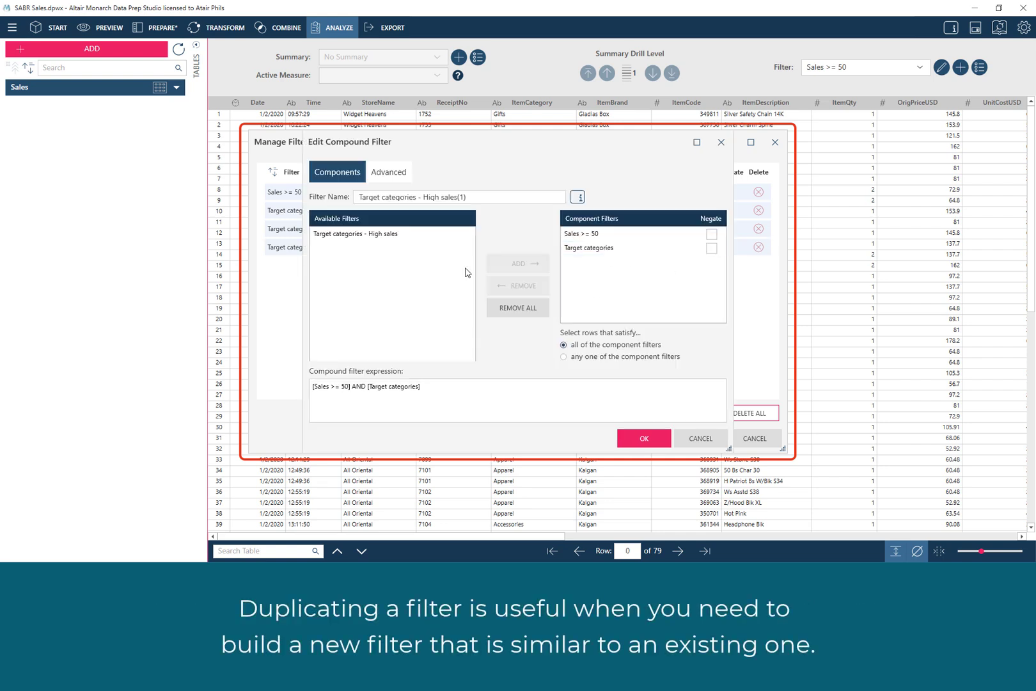
left_click_drag(465, 197, 427, 195)
type("Low sal")
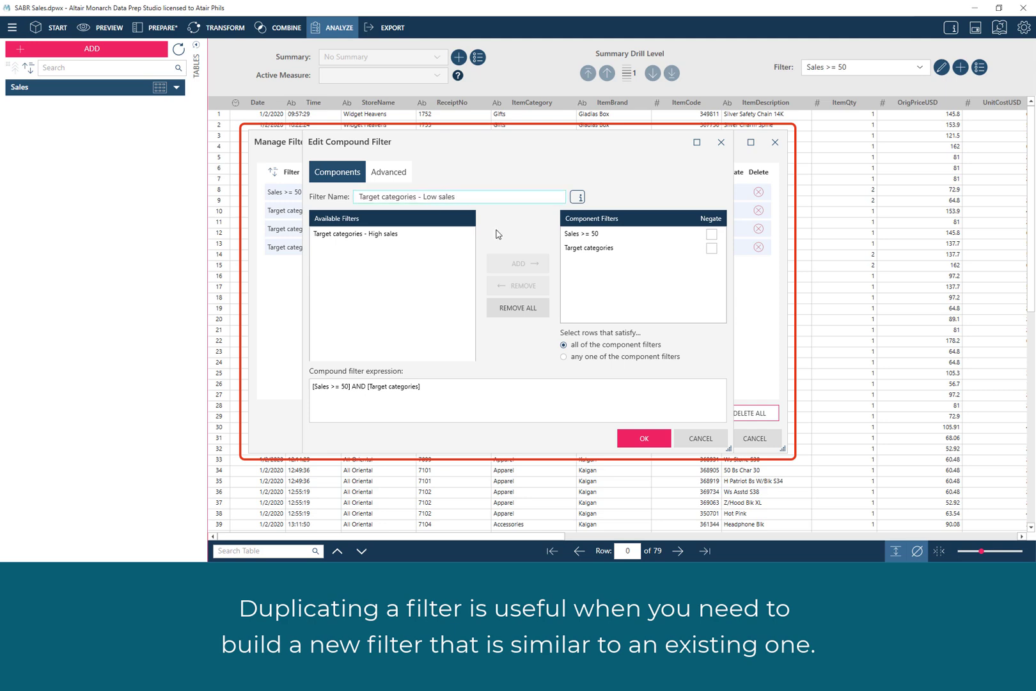
left_click(711, 234)
left_click(652, 440)
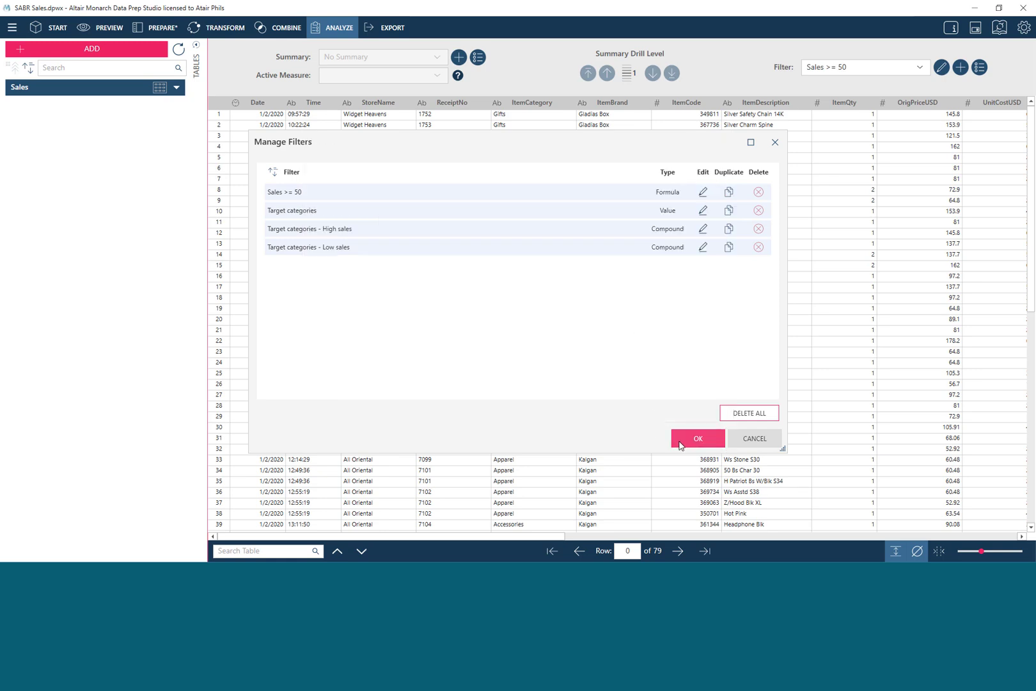
left_click(674, 438)
left_click(926, 67)
left_click(883, 150)
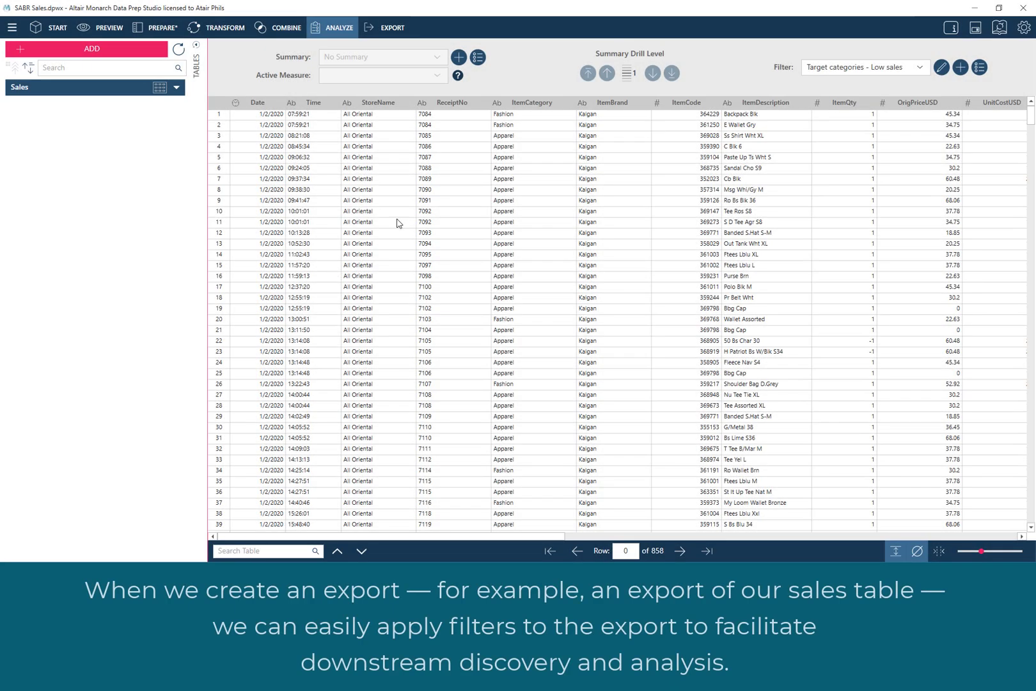
Create a CSV export of the Sales table filtered by Target categories - High sales
left_click(392, 27)
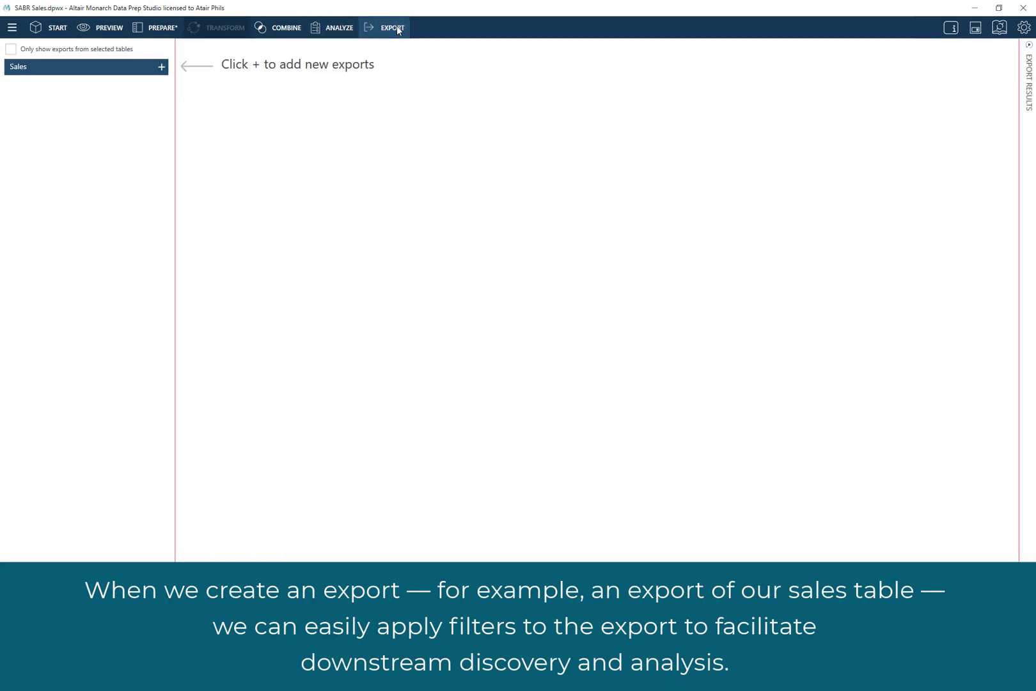
left_click(161, 68)
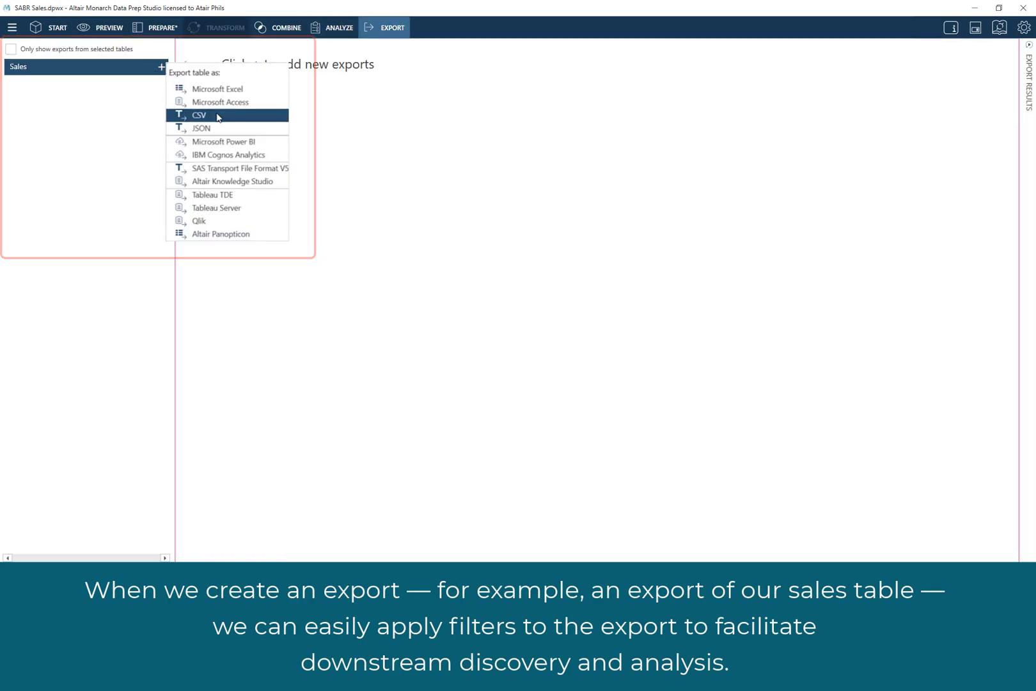
left_click(197, 112)
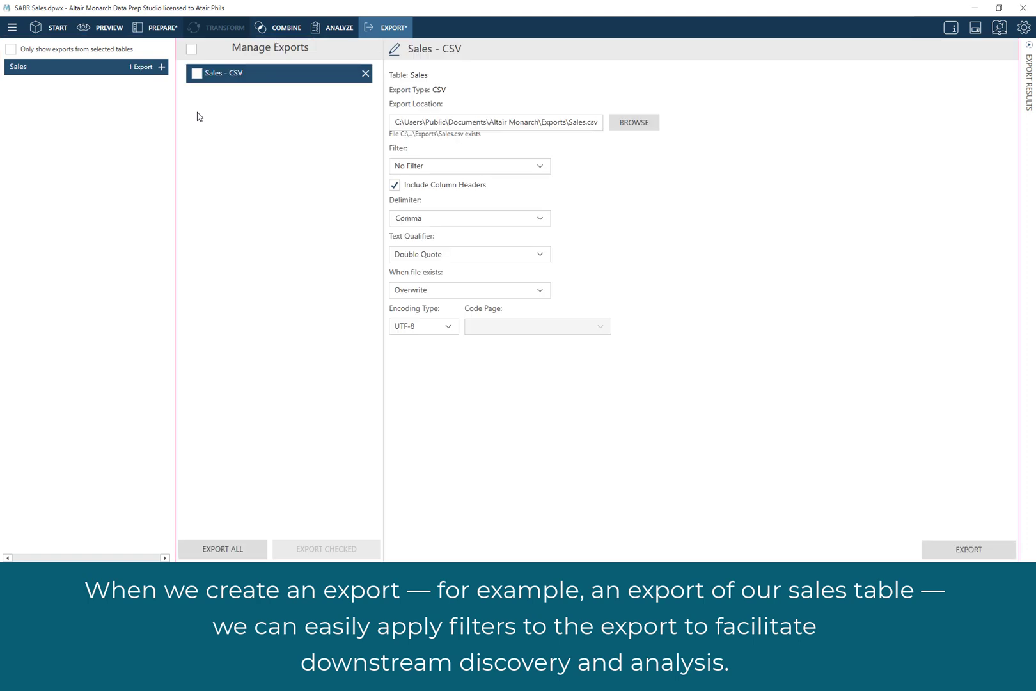
left_click(480, 168)
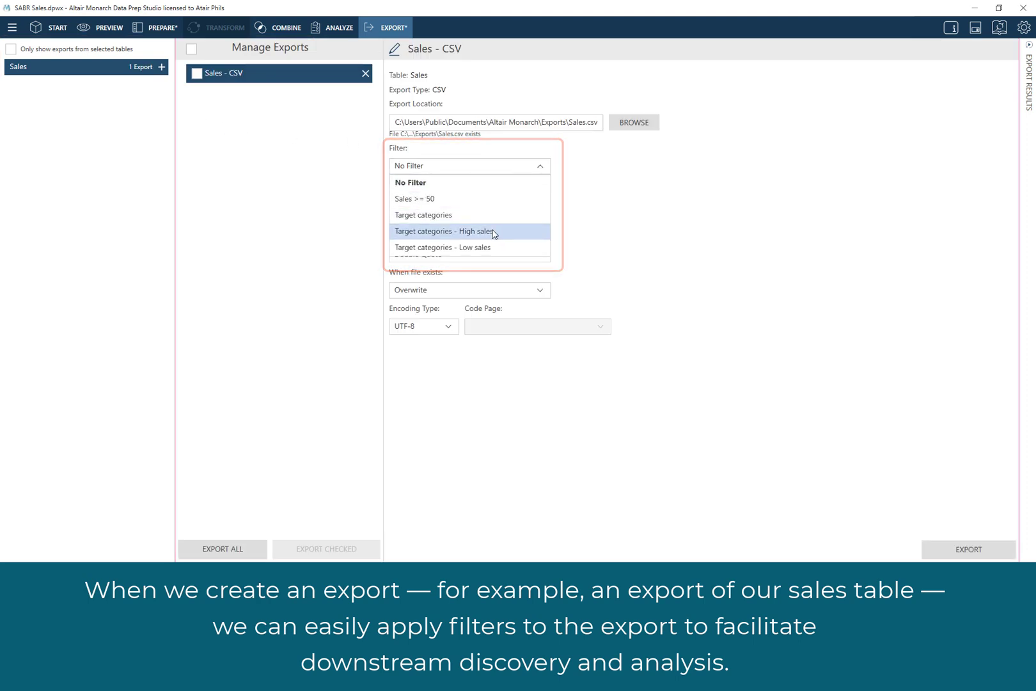
left_click(490, 232)
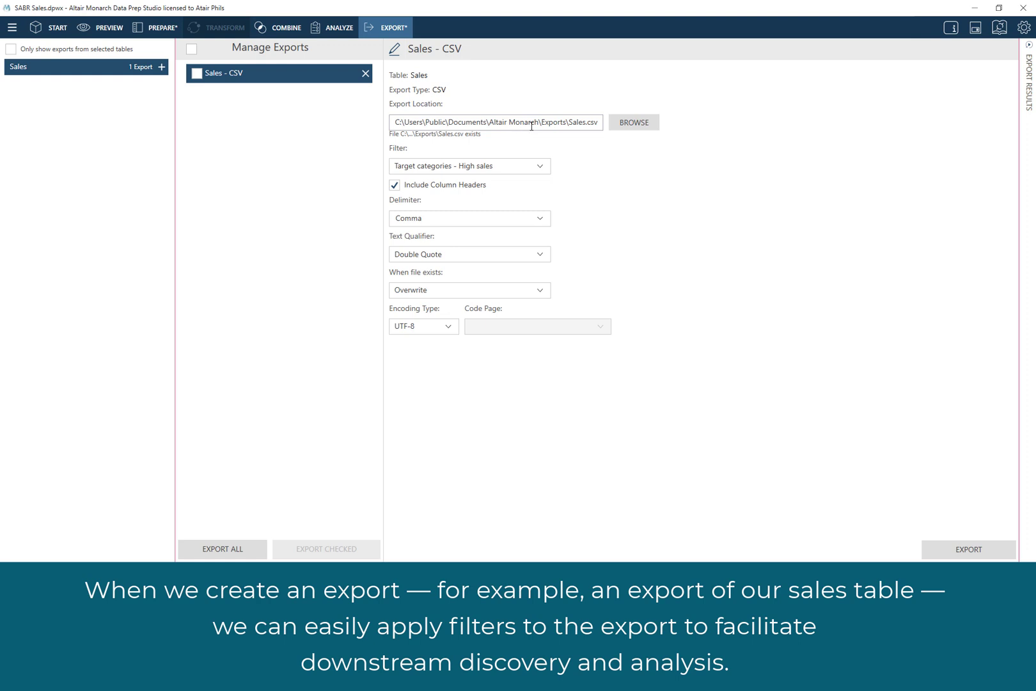
left_click_drag(569, 122, 587, 120)
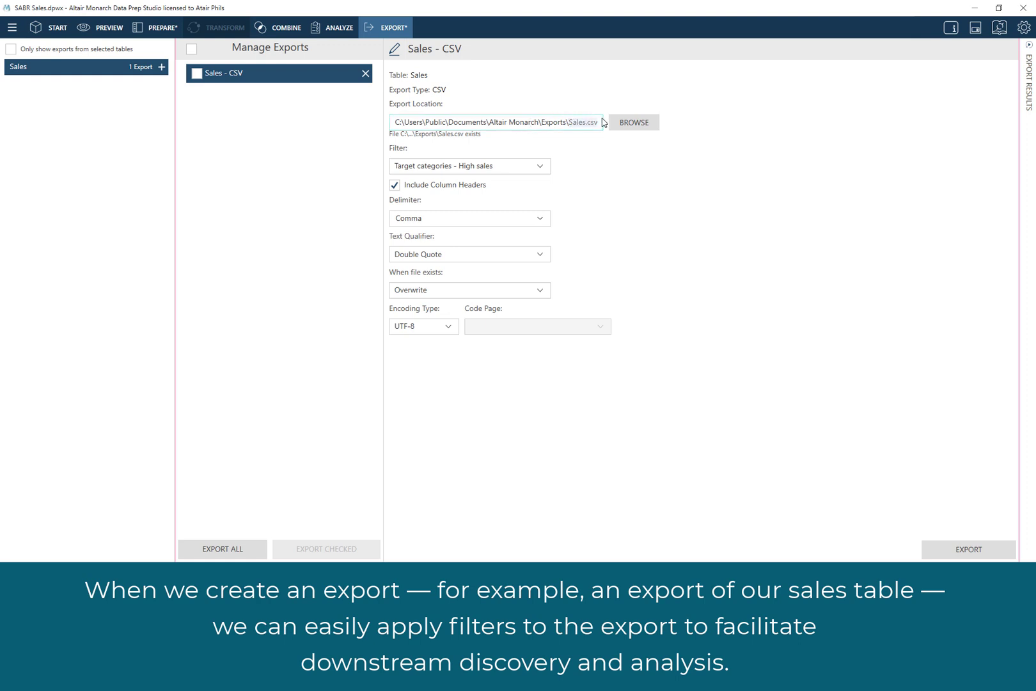